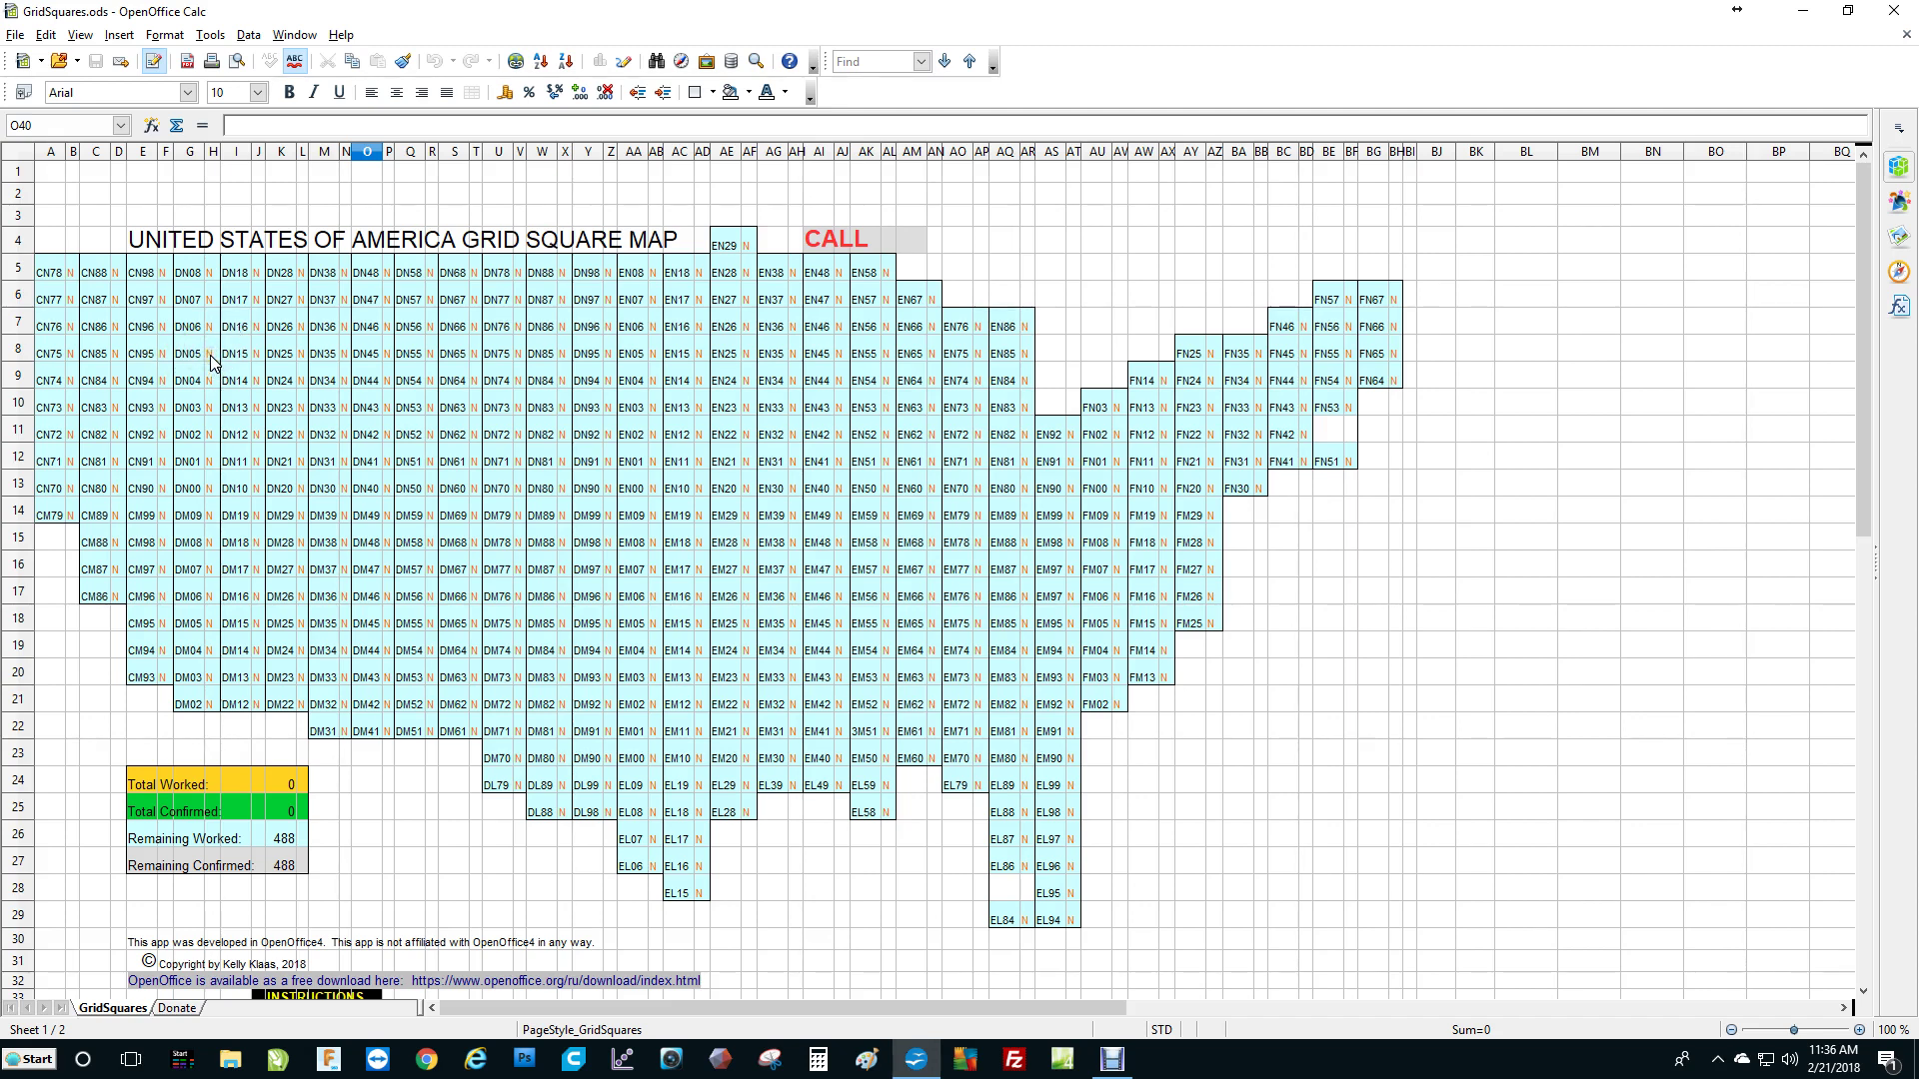
Step: Set DN05's status cell H8 to W, then reset it to N
{"action": "left_click", "coordinate": [211, 356]}
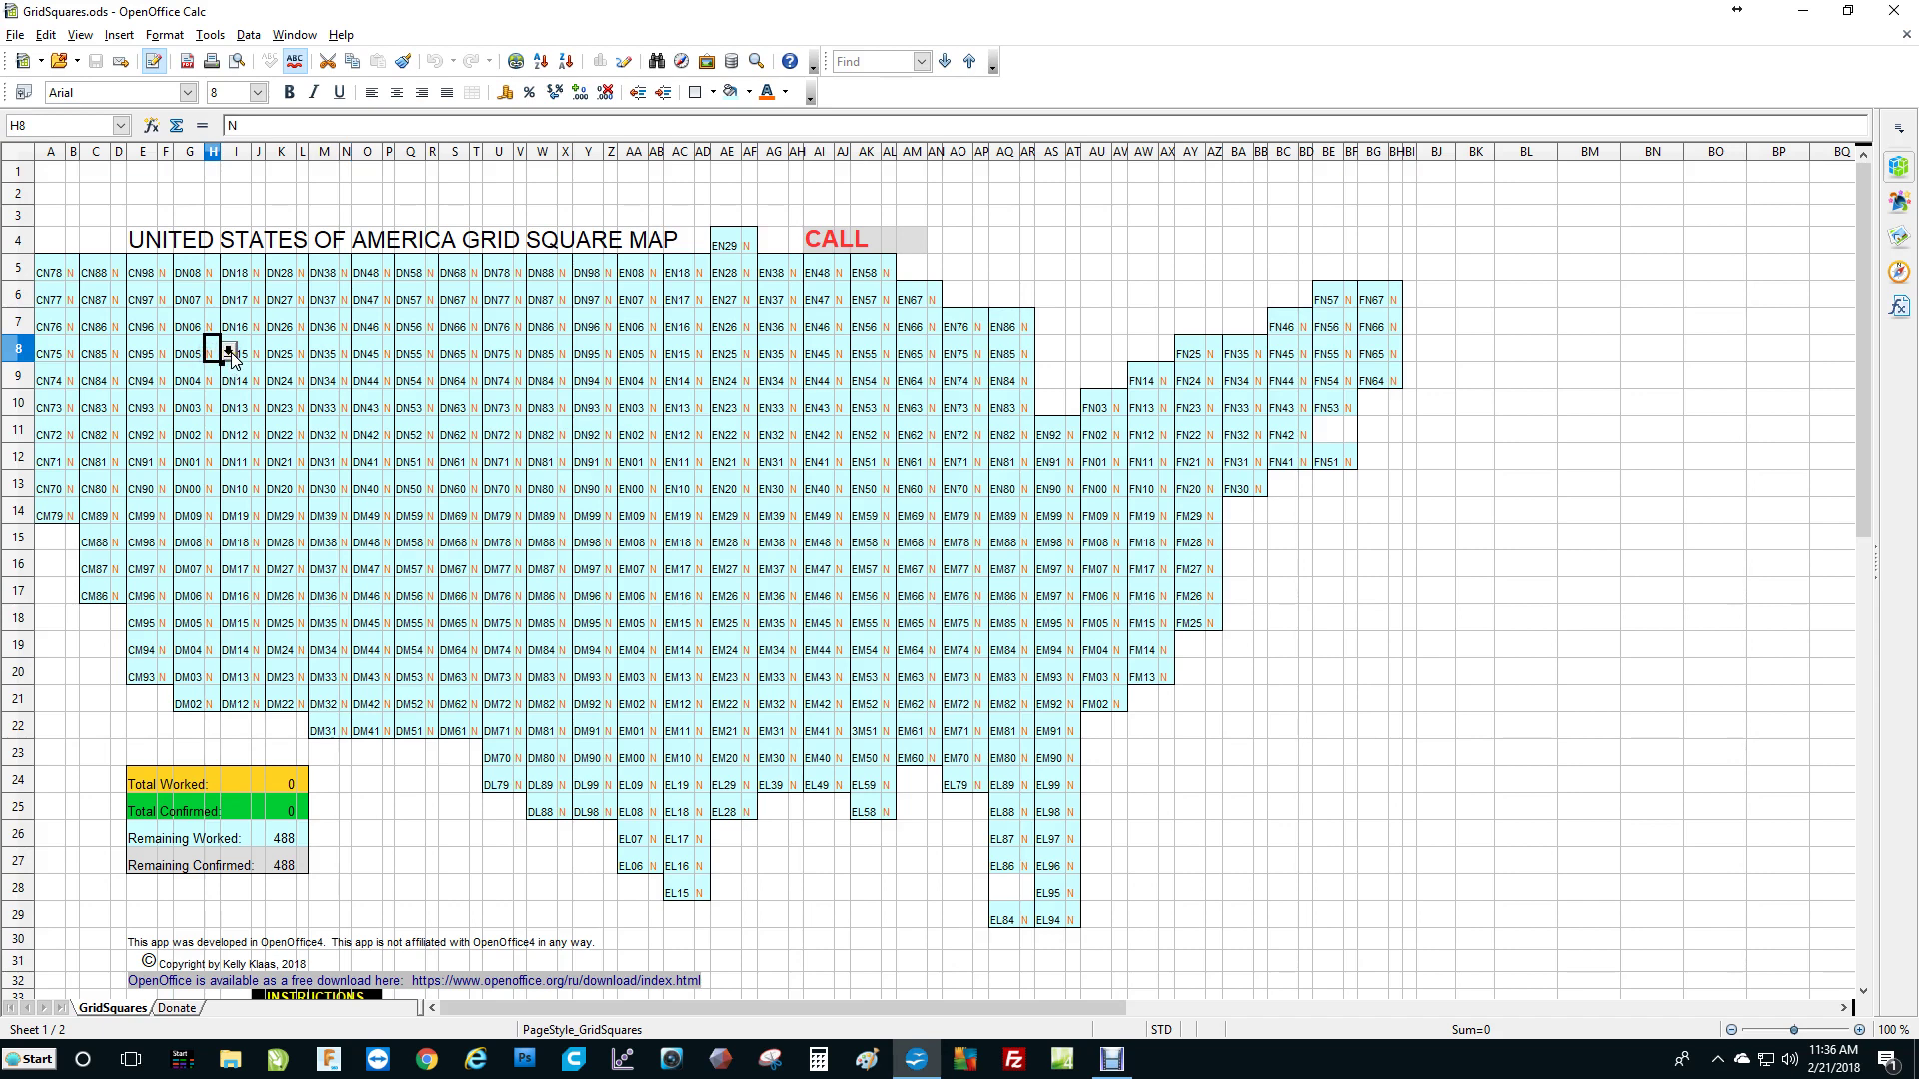
{"action": "left_click", "coordinate": [229, 351]}
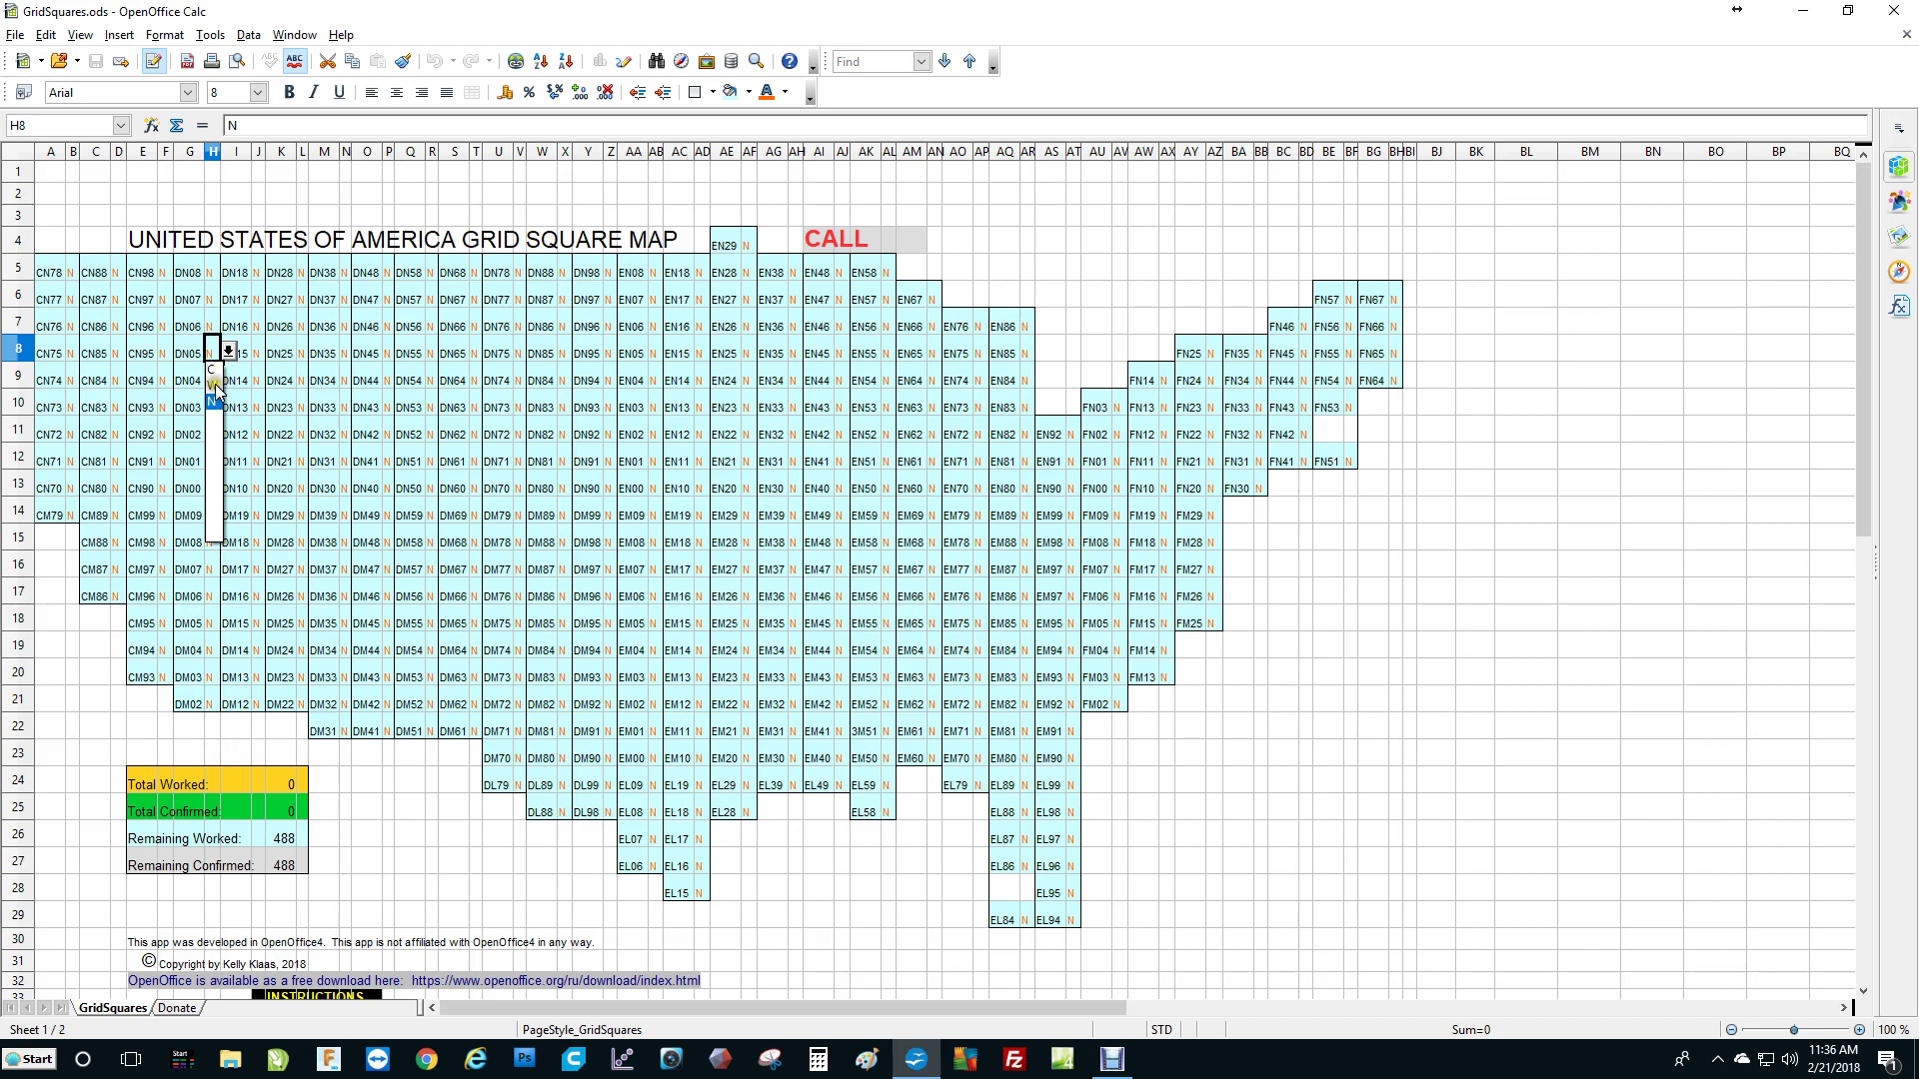
{"action": "left_click", "coordinate": [214, 384]}
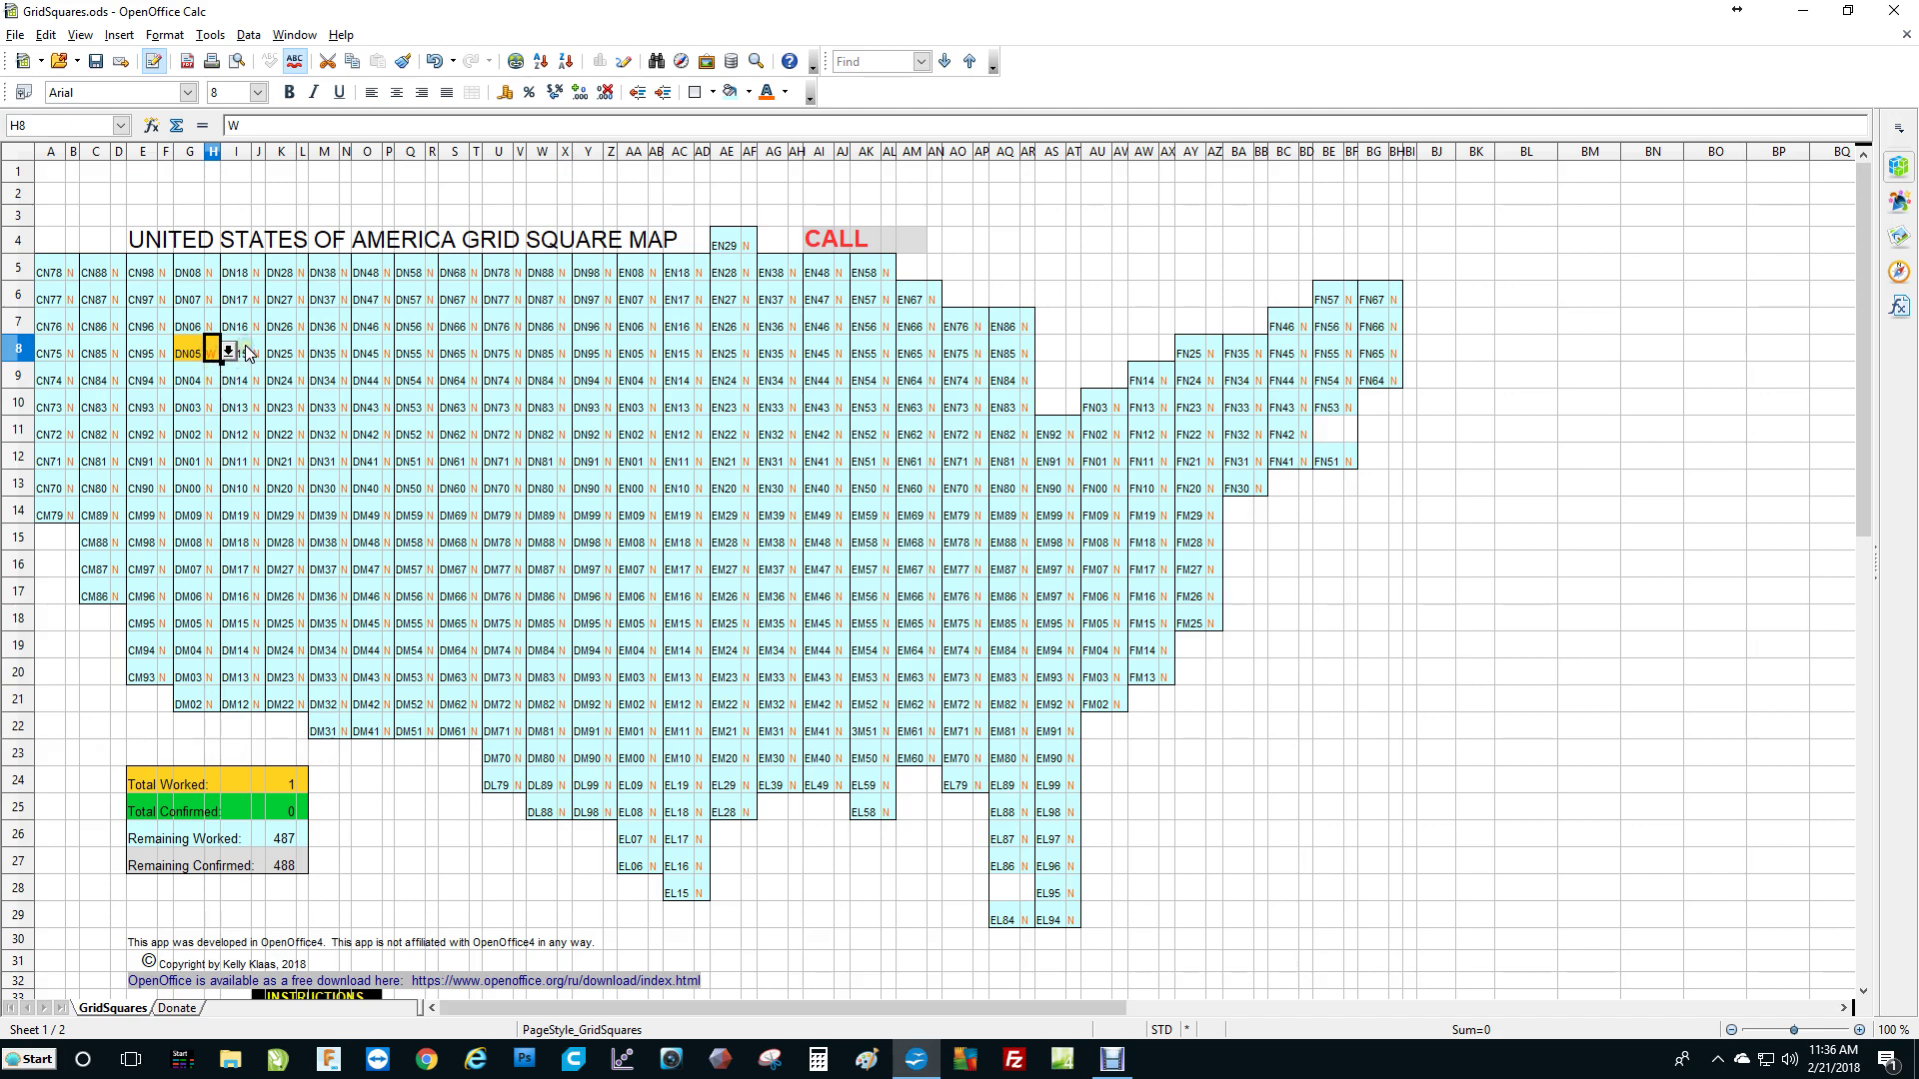
{"action": "left_click", "coordinate": [214, 357]}
{"action": "left_click", "coordinate": [229, 352]}
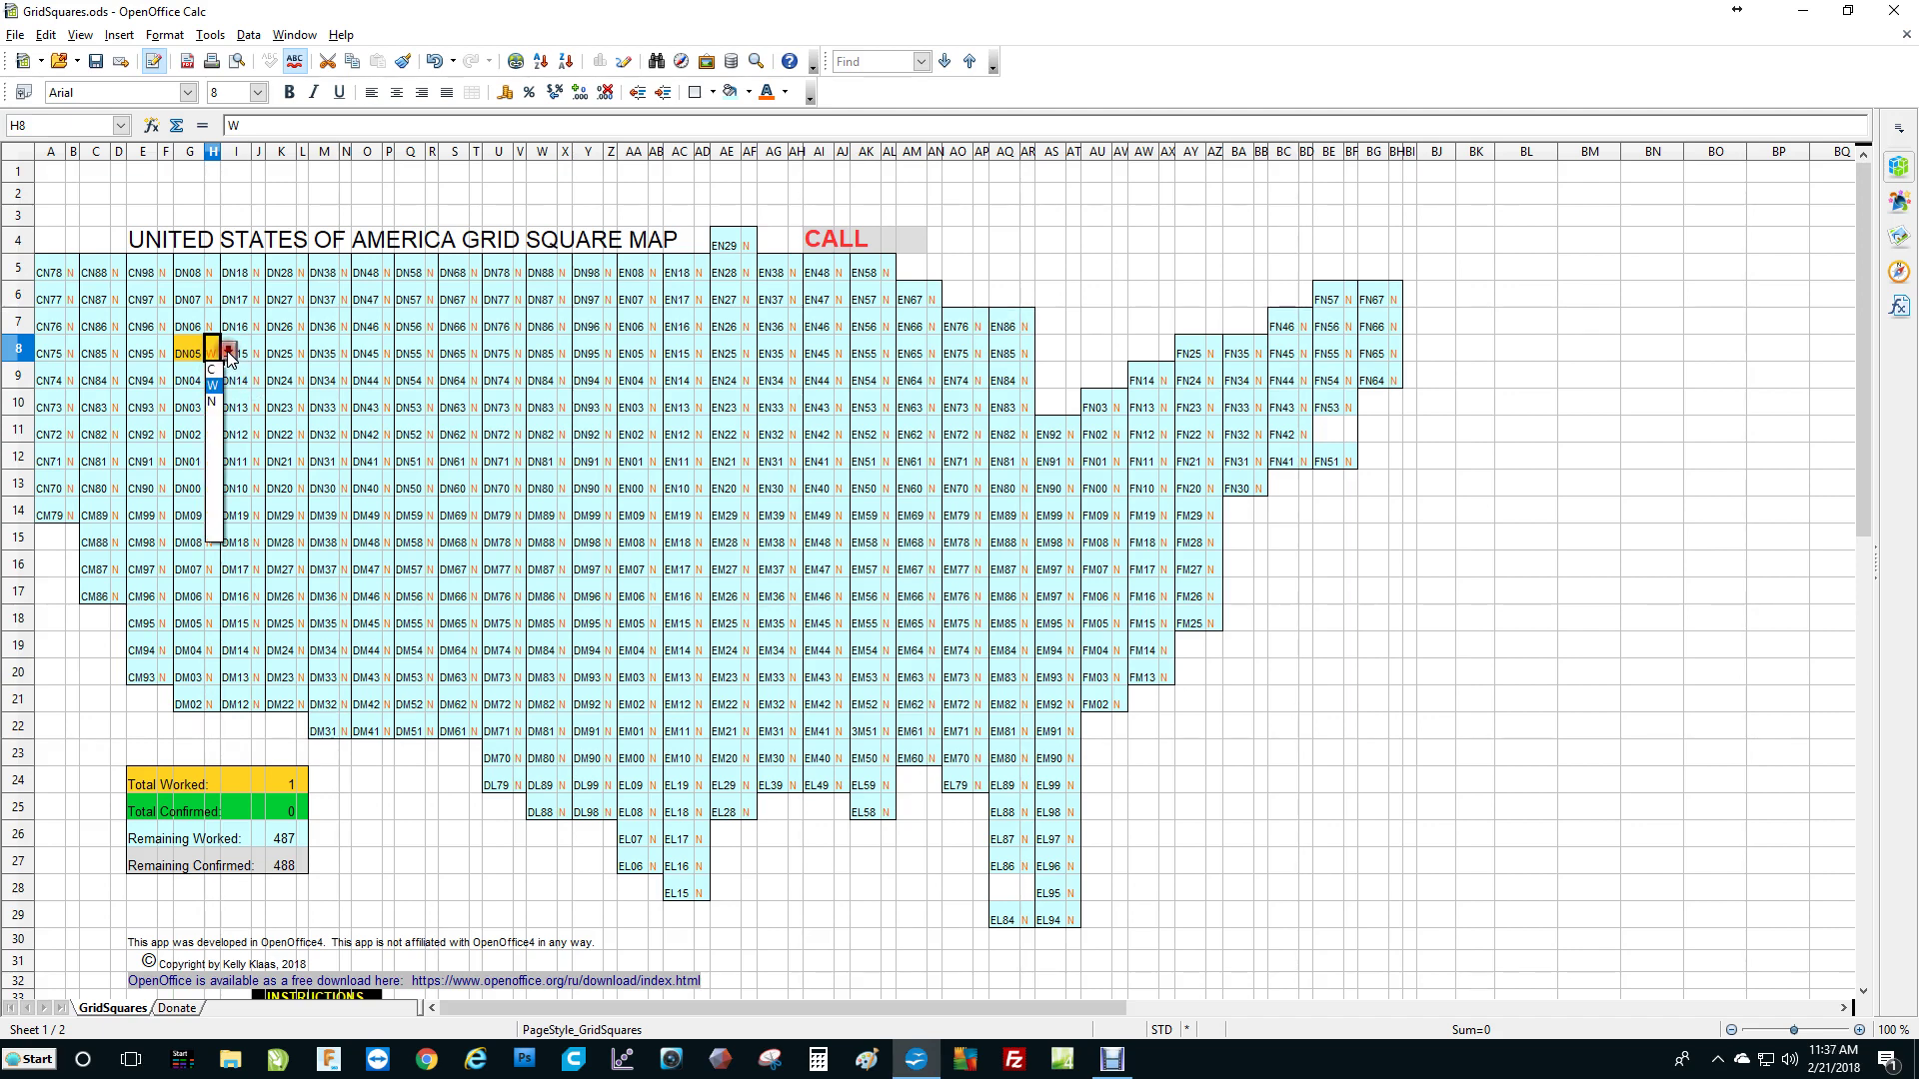
{"action": "left_click", "coordinate": [212, 402]}
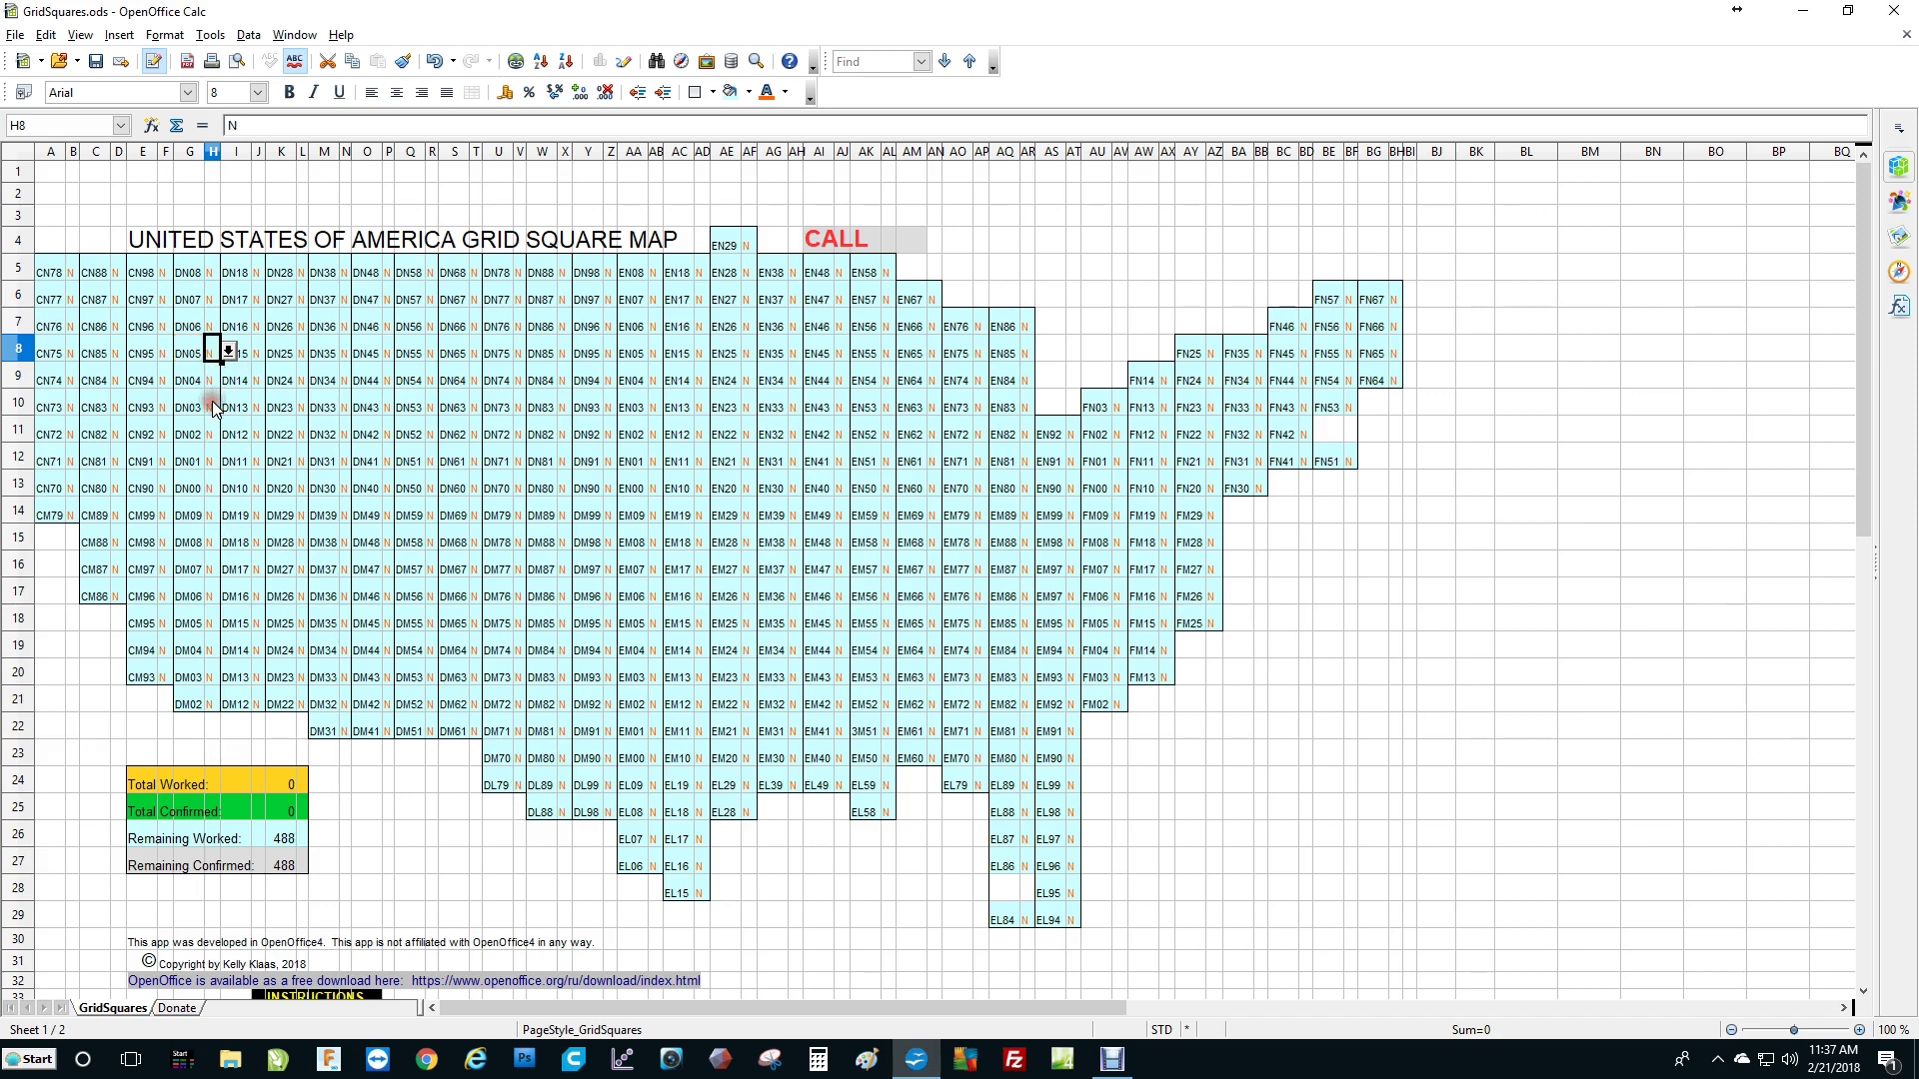
Step: Mark DN06 as worked by choosing W in cell H7
{"action": "left_click", "coordinate": [212, 326]}
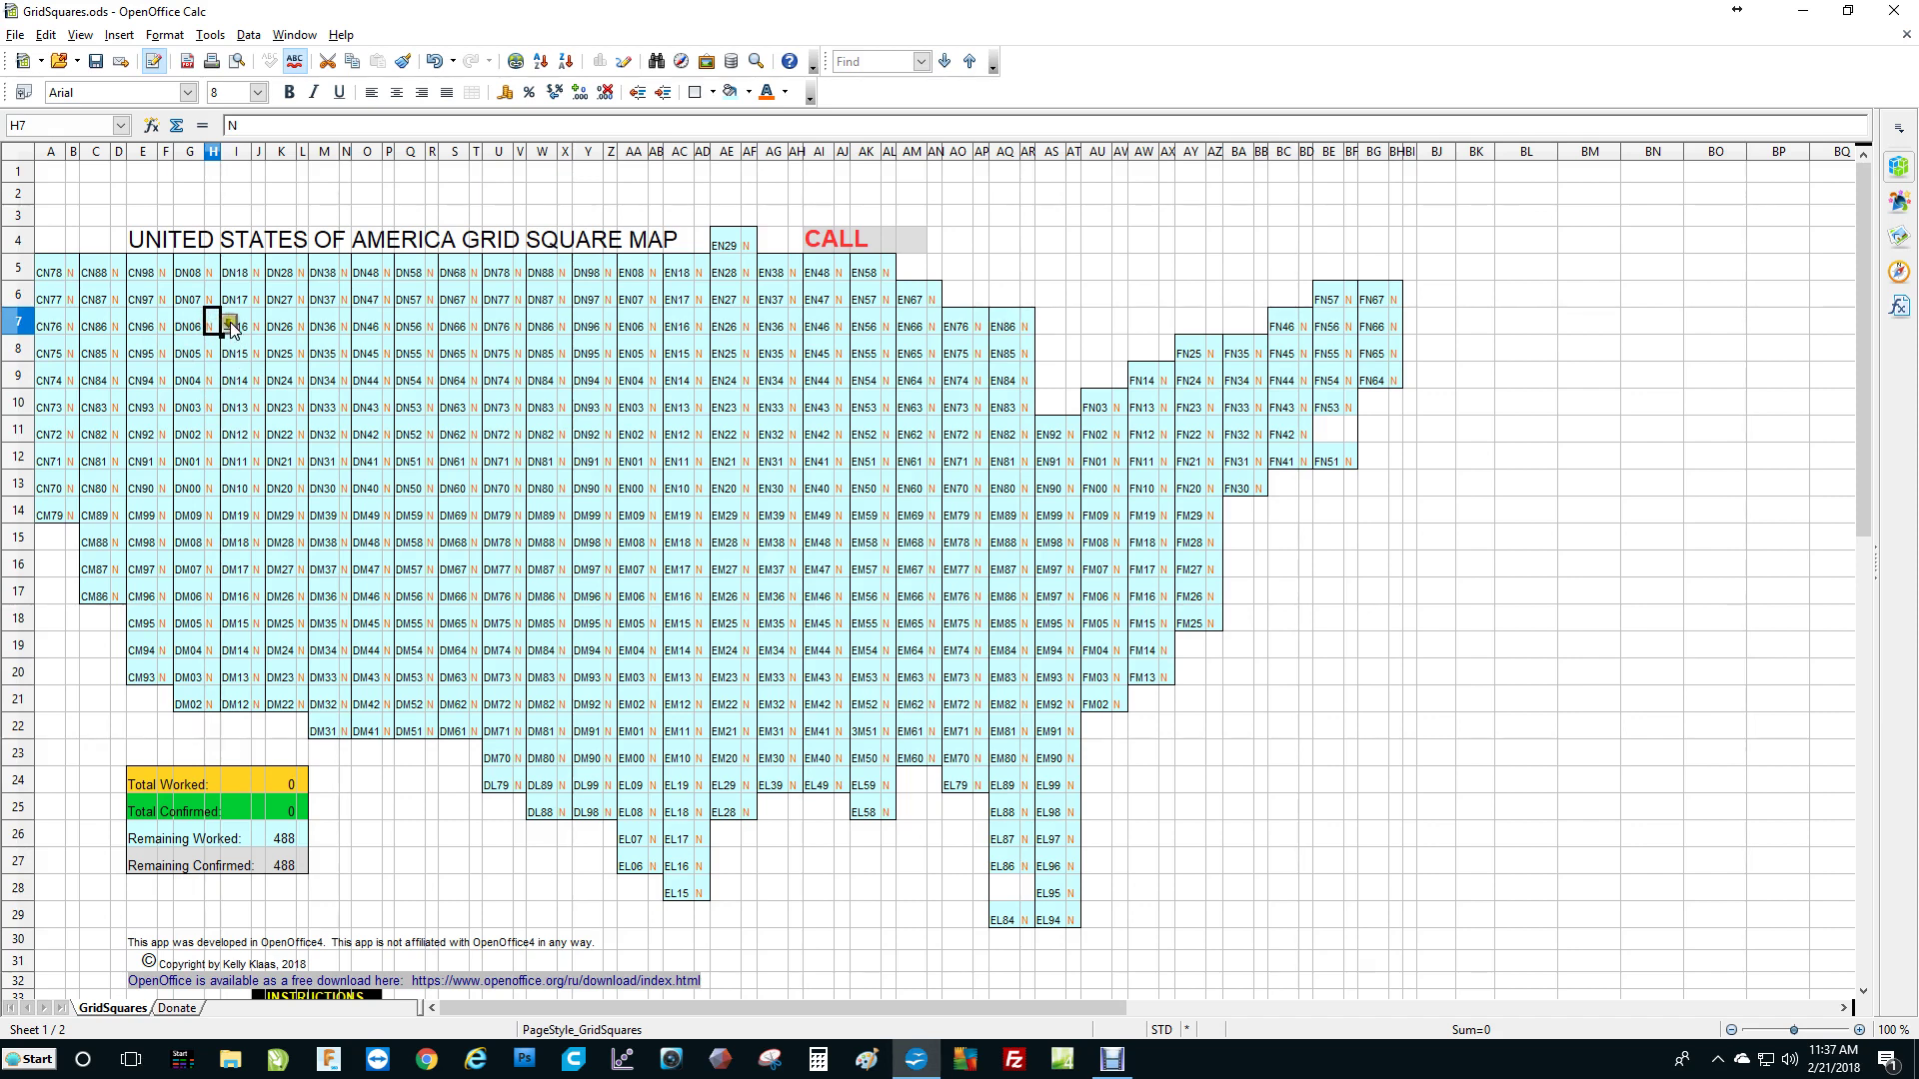
{"action": "left_click", "coordinate": [228, 324]}
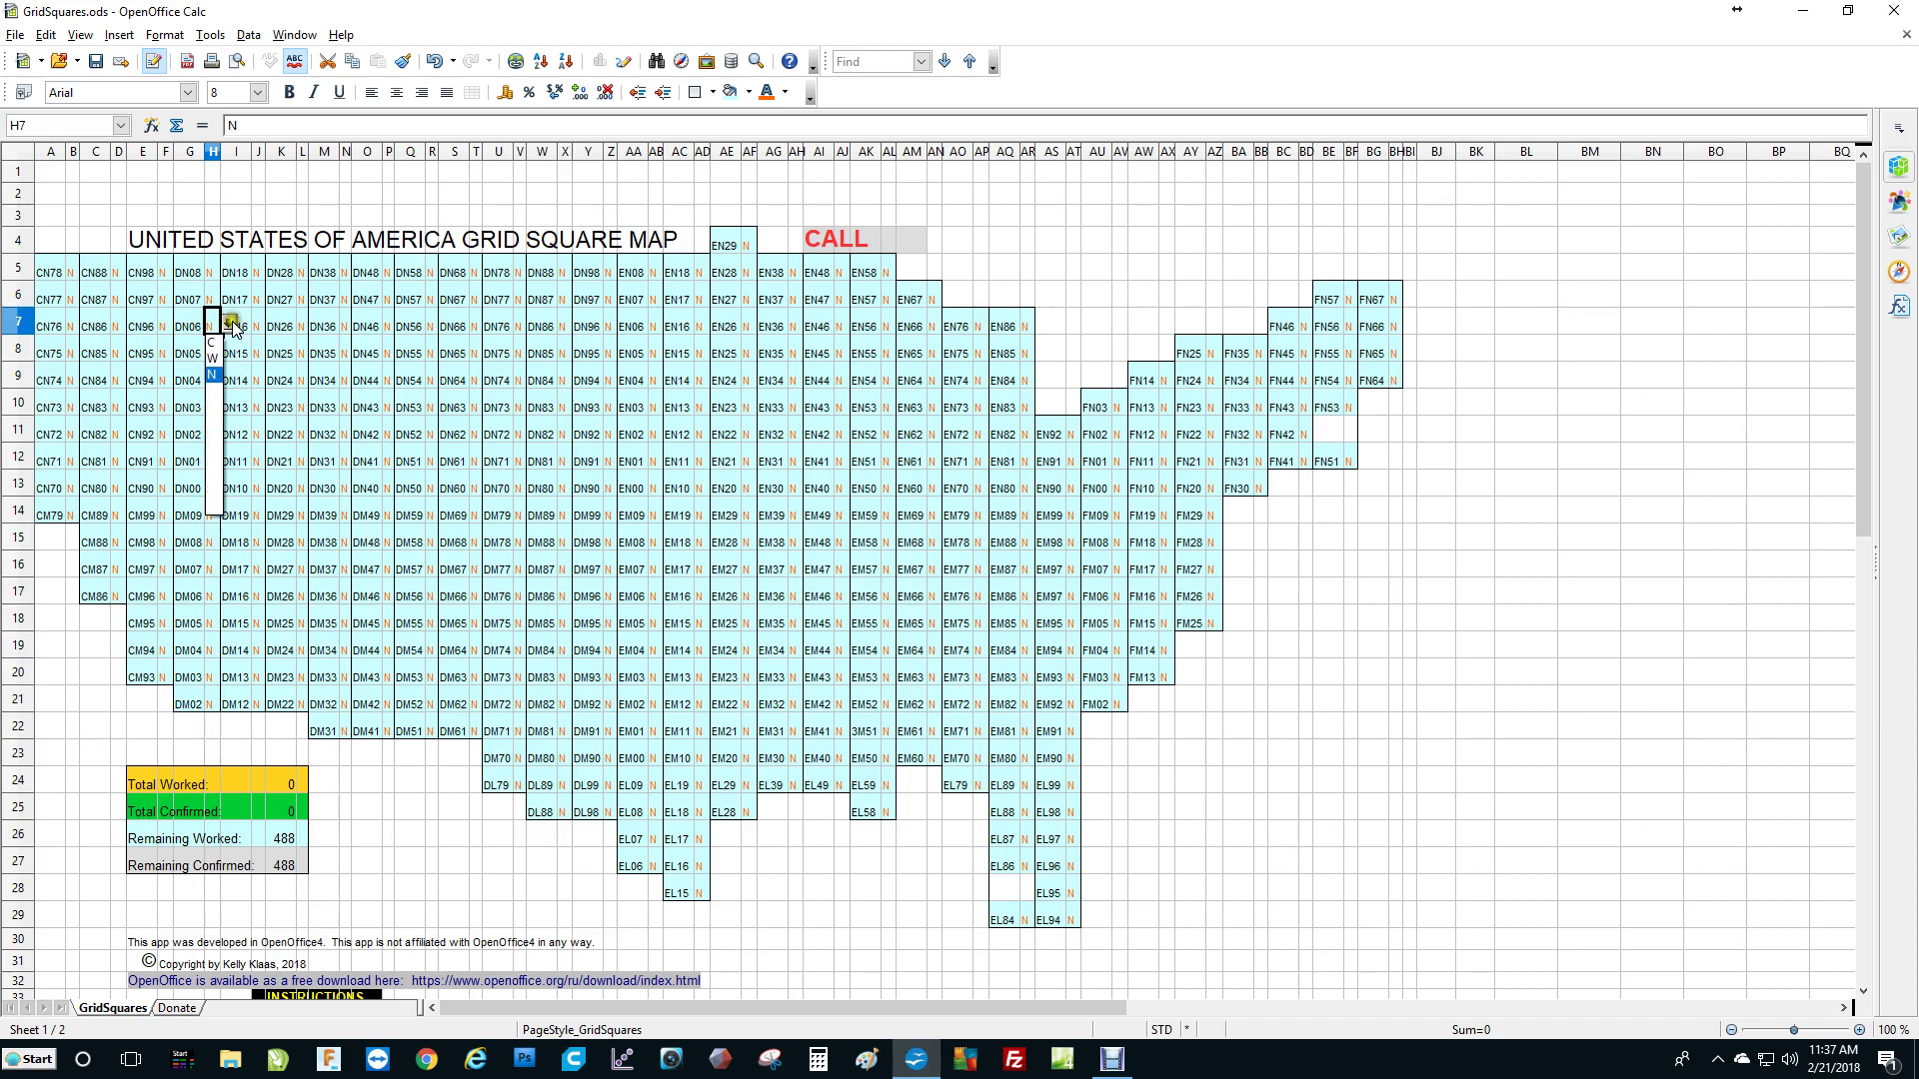
{"action": "left_click", "coordinate": [214, 360]}
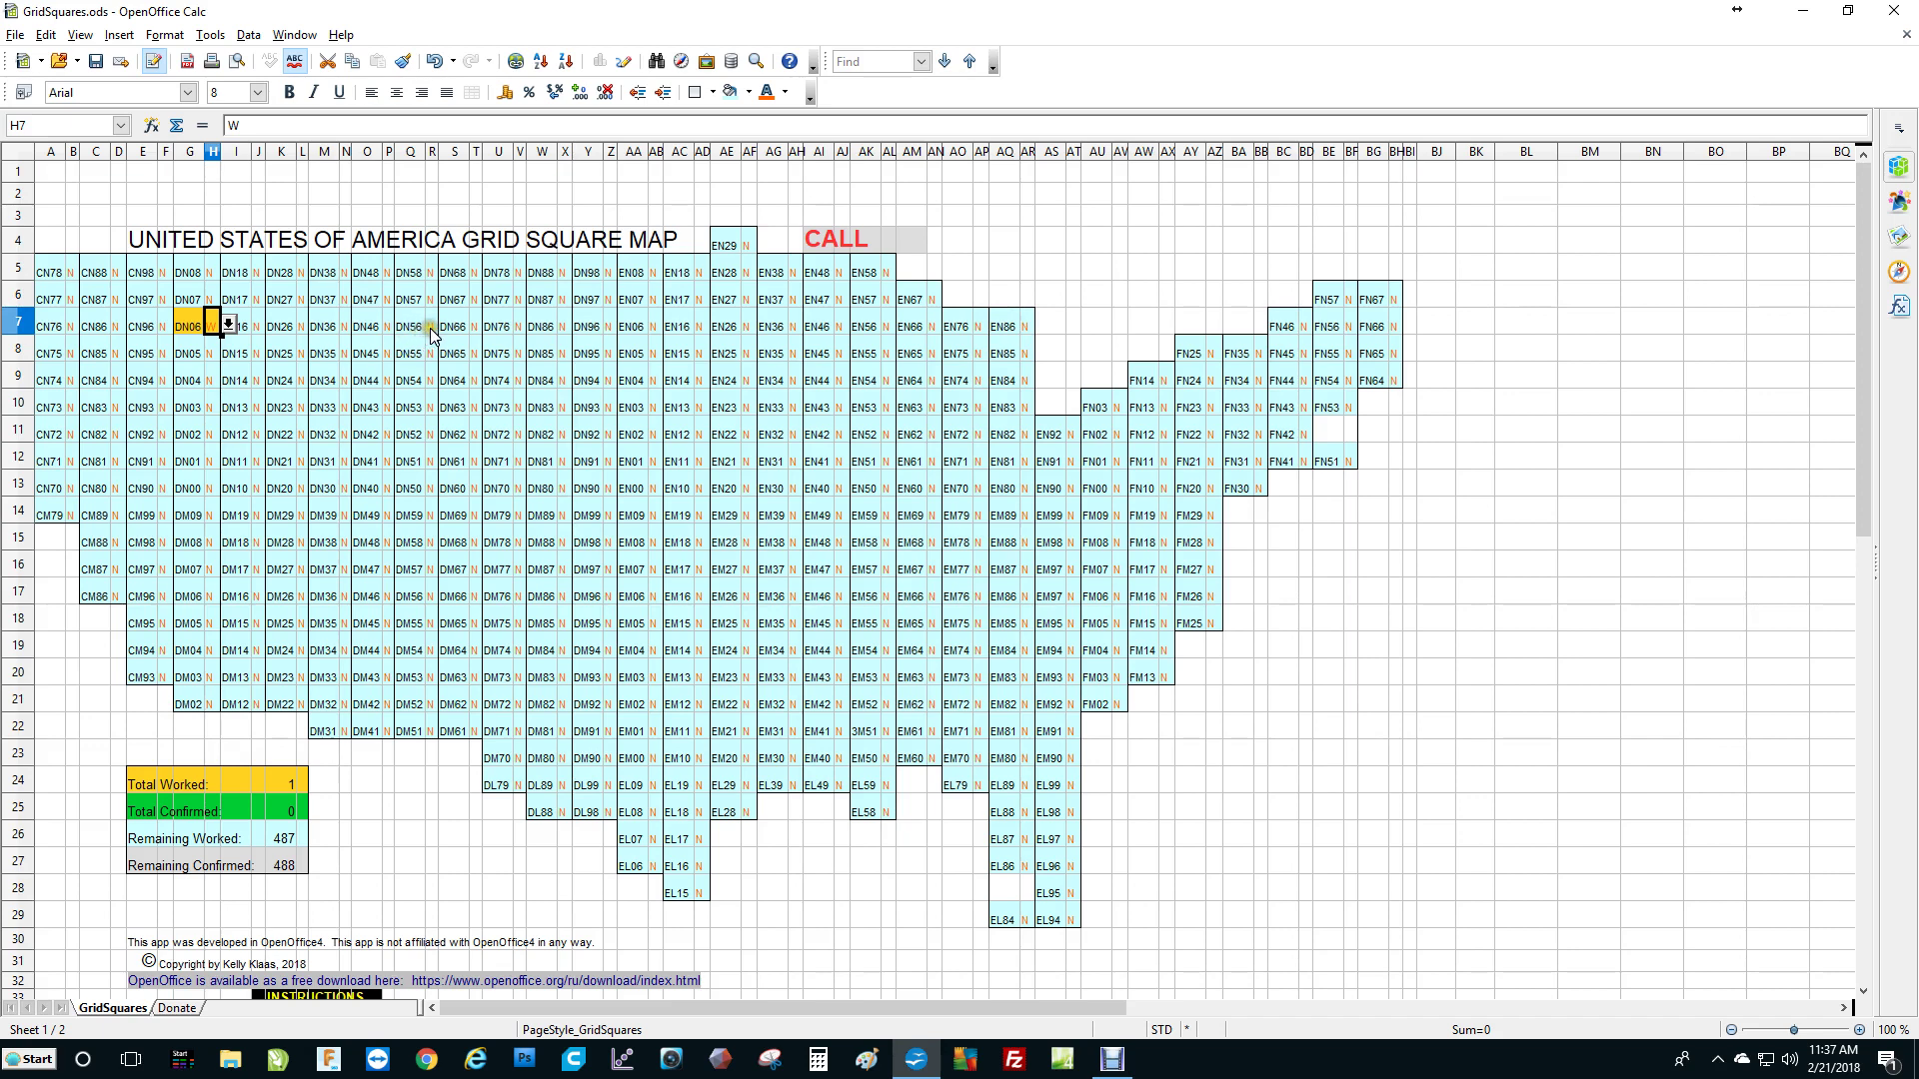
Step: Choose W for DN56 (R7) and EM58 (AL15) so both turn yellow
{"action": "left_click", "coordinate": [432, 329]}
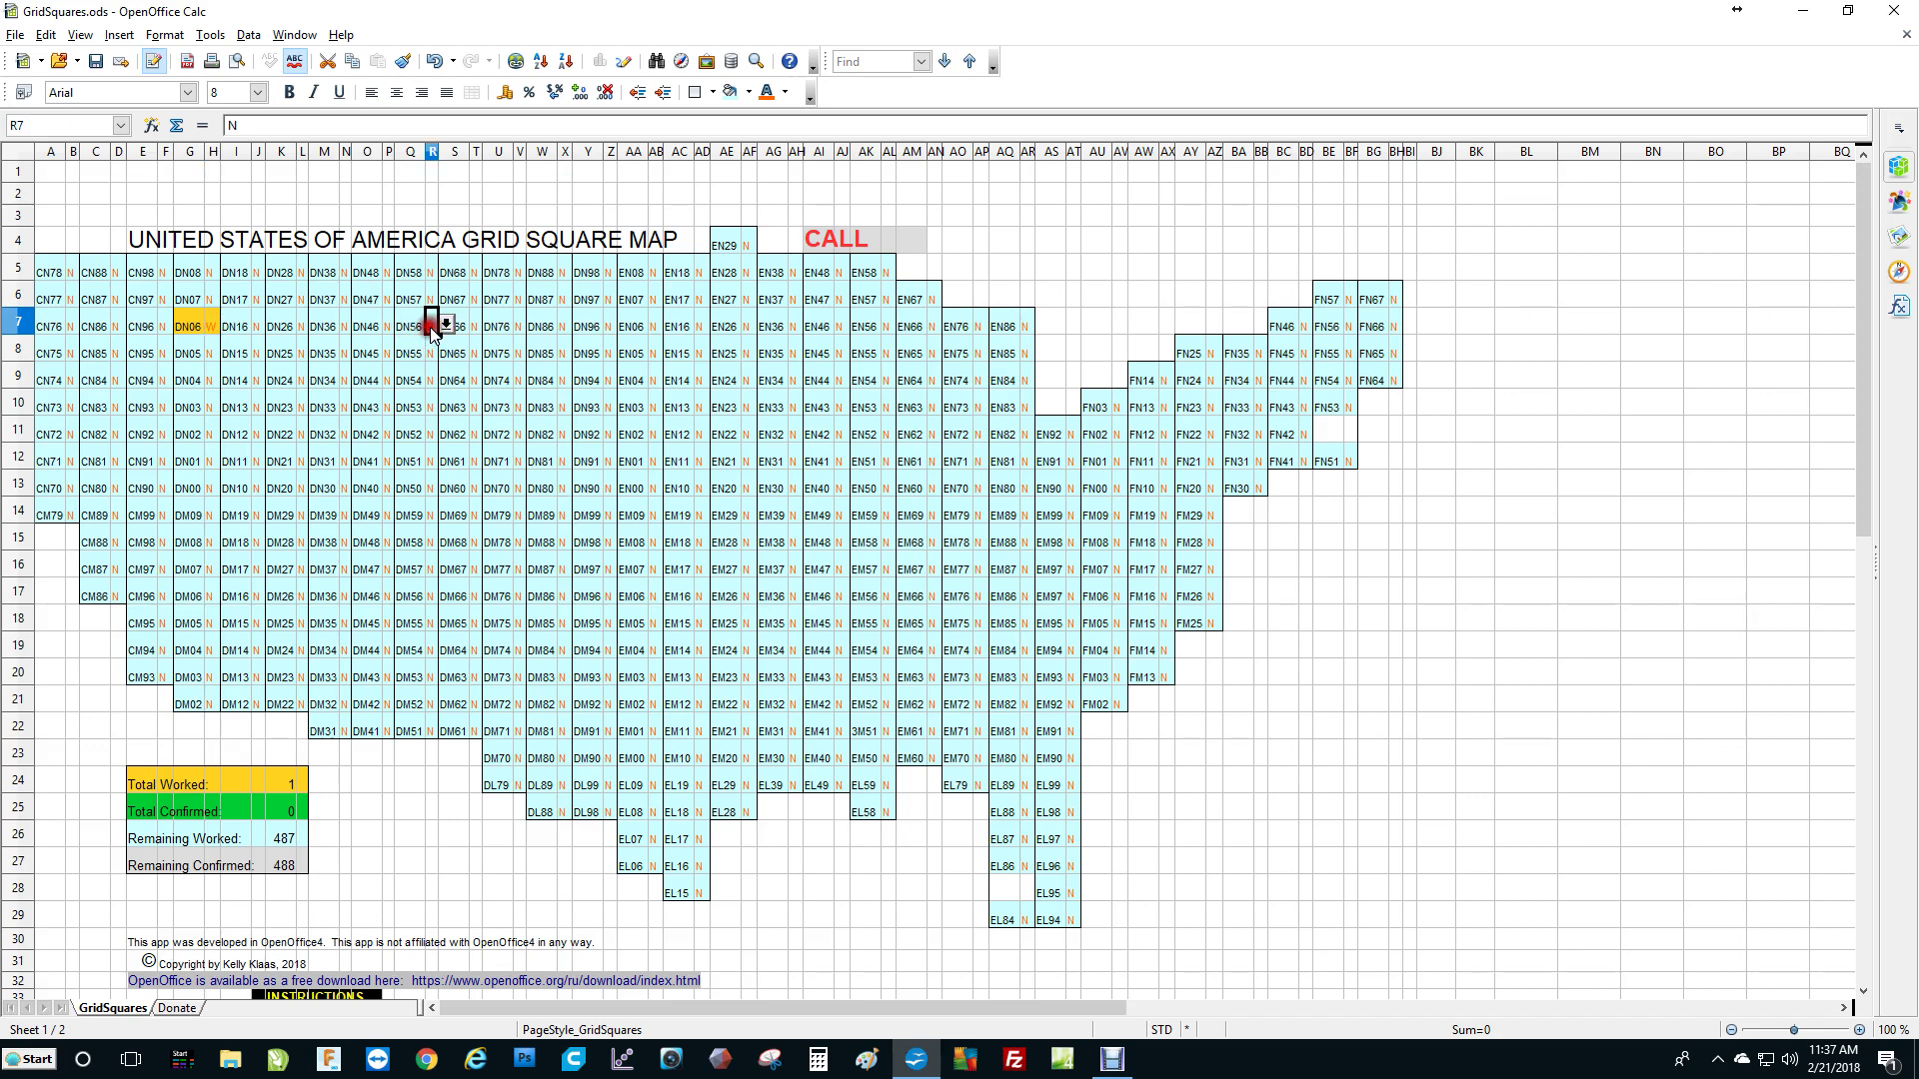
{"action": "left_click", "coordinate": [445, 323]}
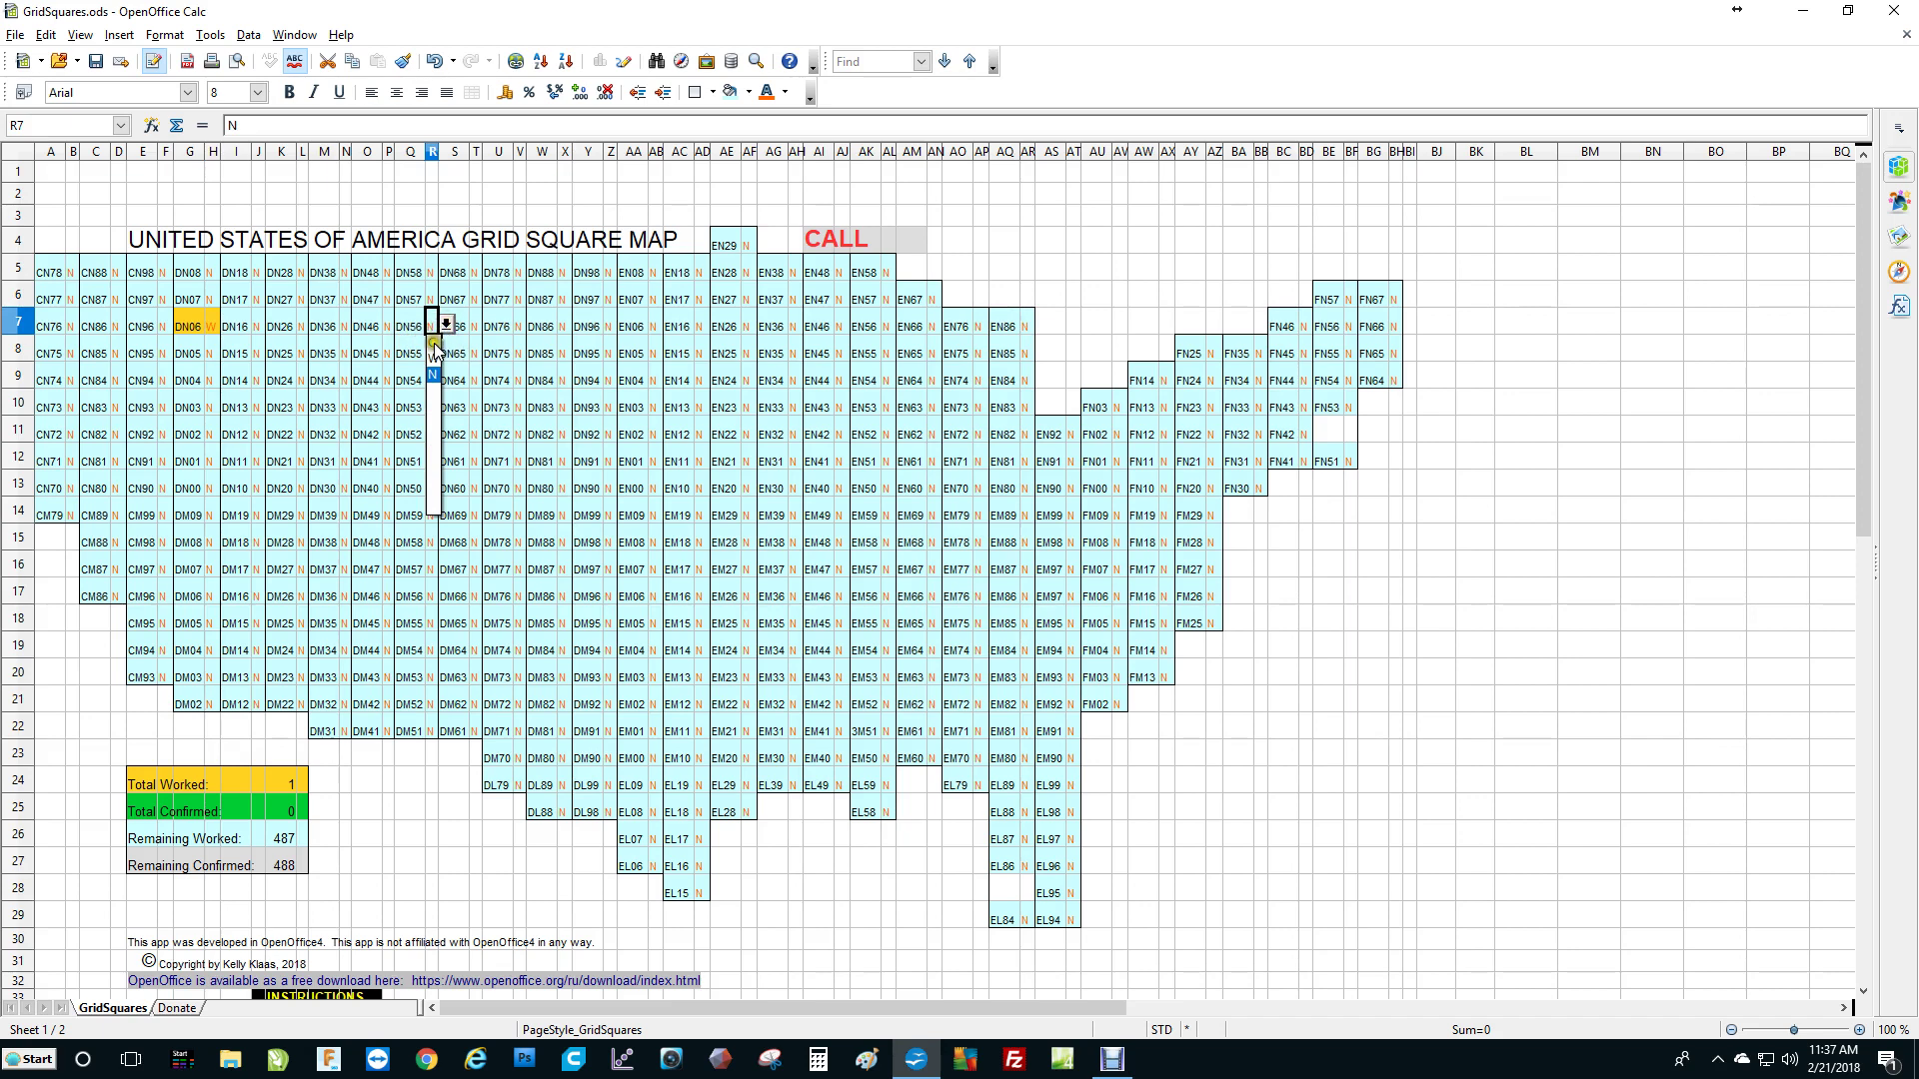
{"action": "left_click", "coordinate": [432, 358]}
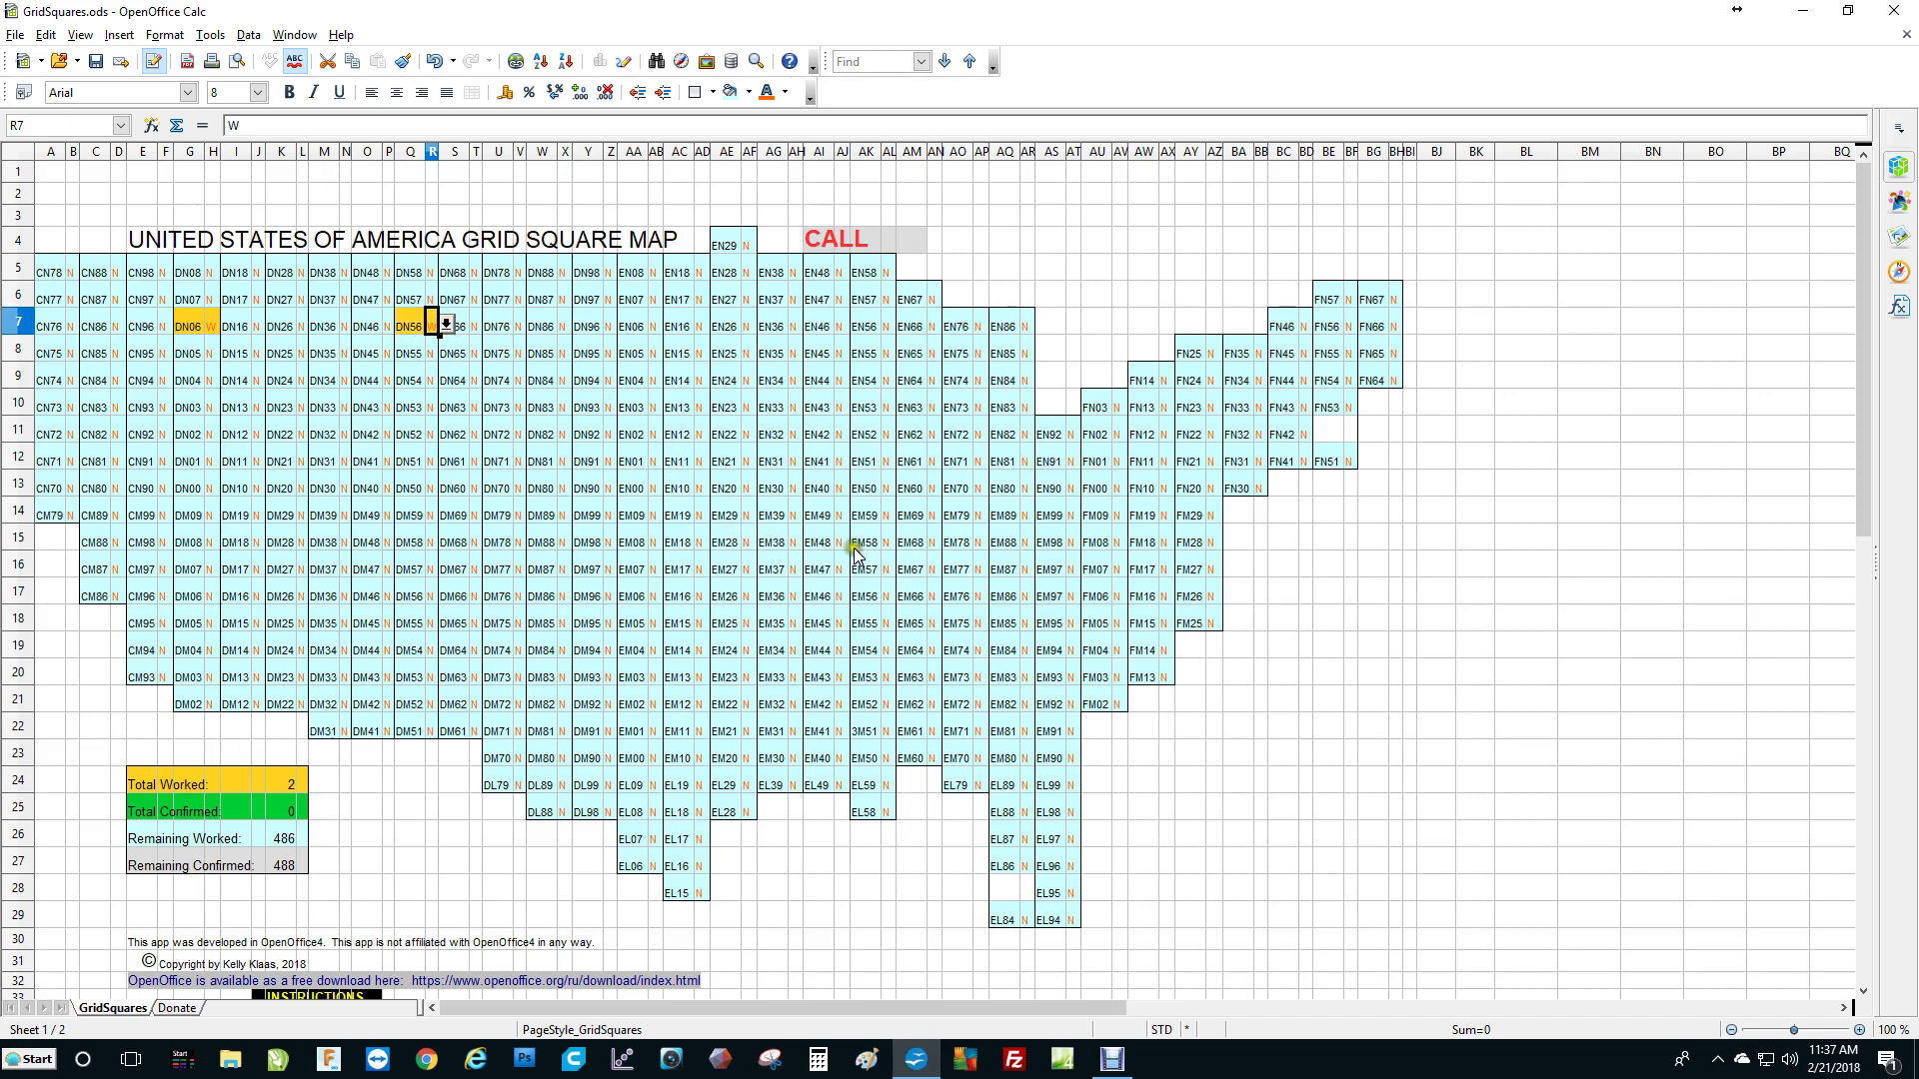
{"action": "left_click", "coordinate": [887, 545]}
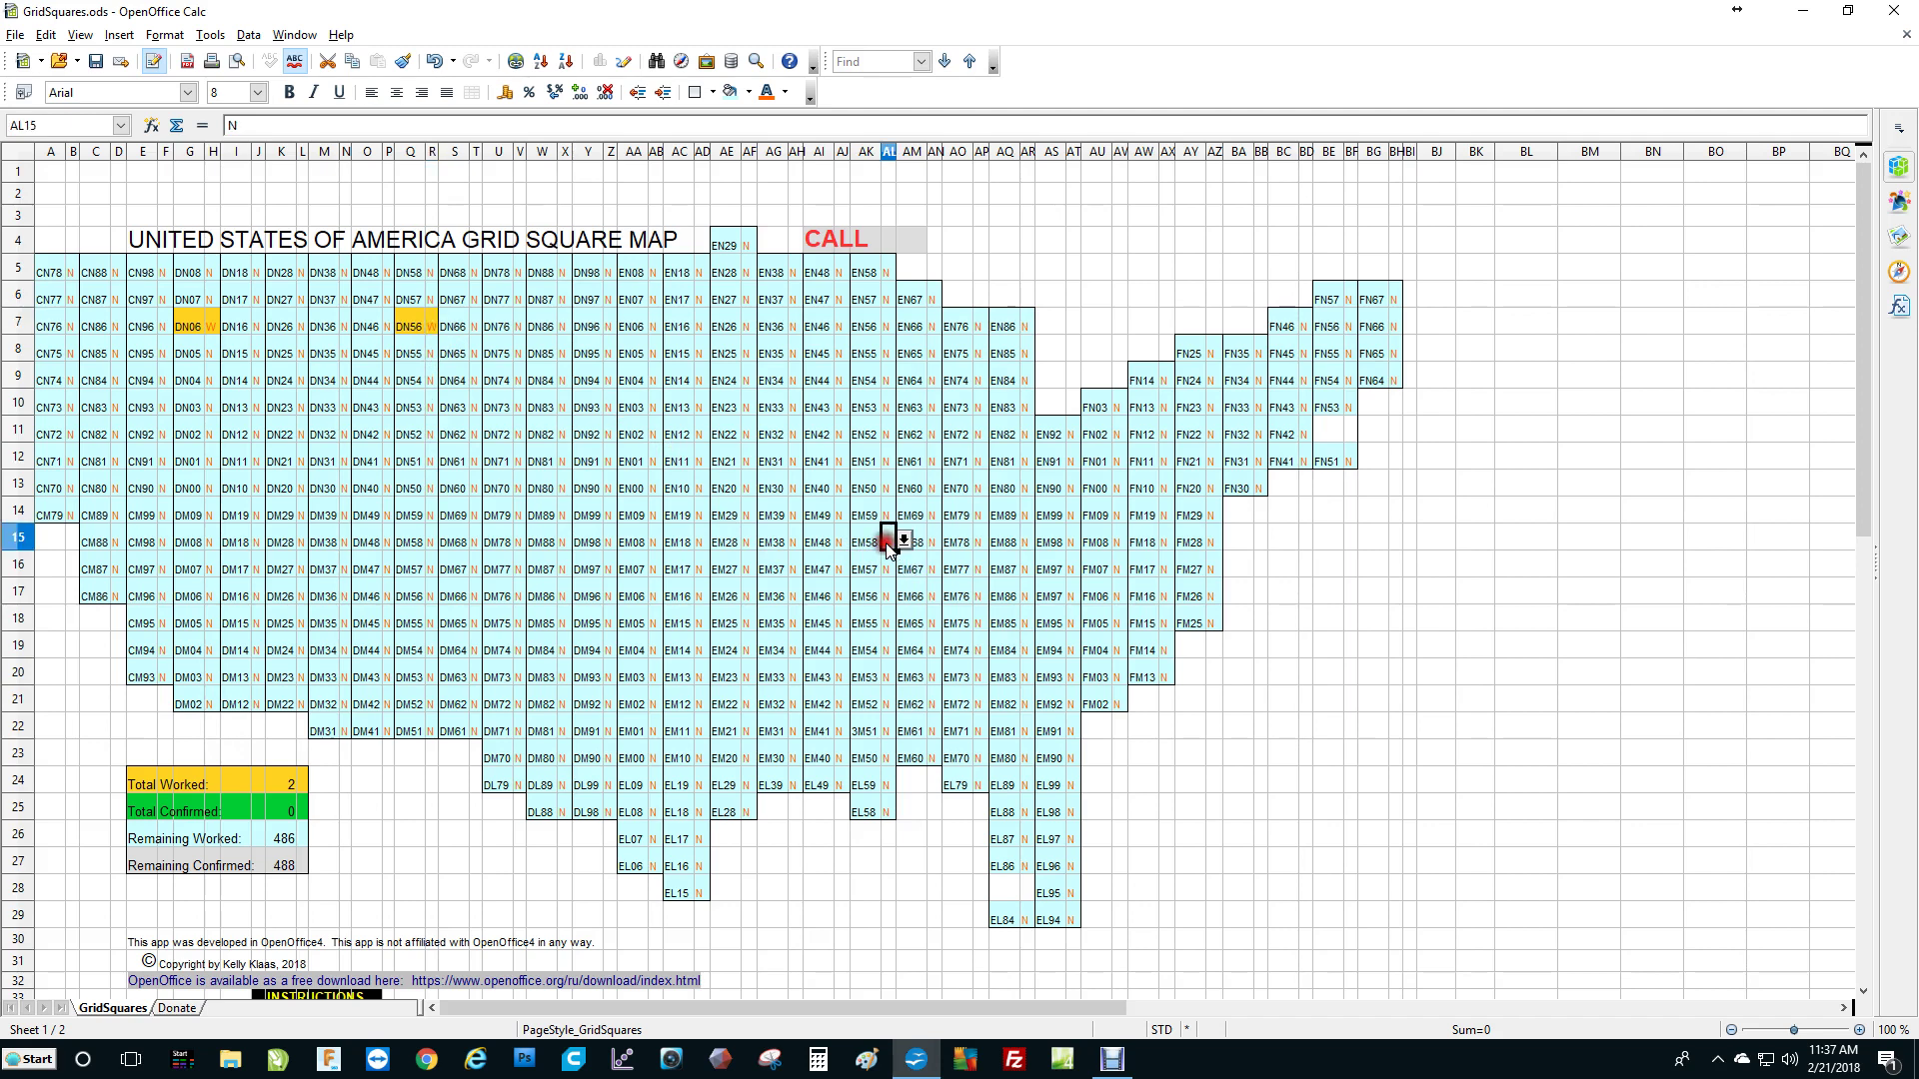
{"action": "left_click", "coordinate": [904, 542]}
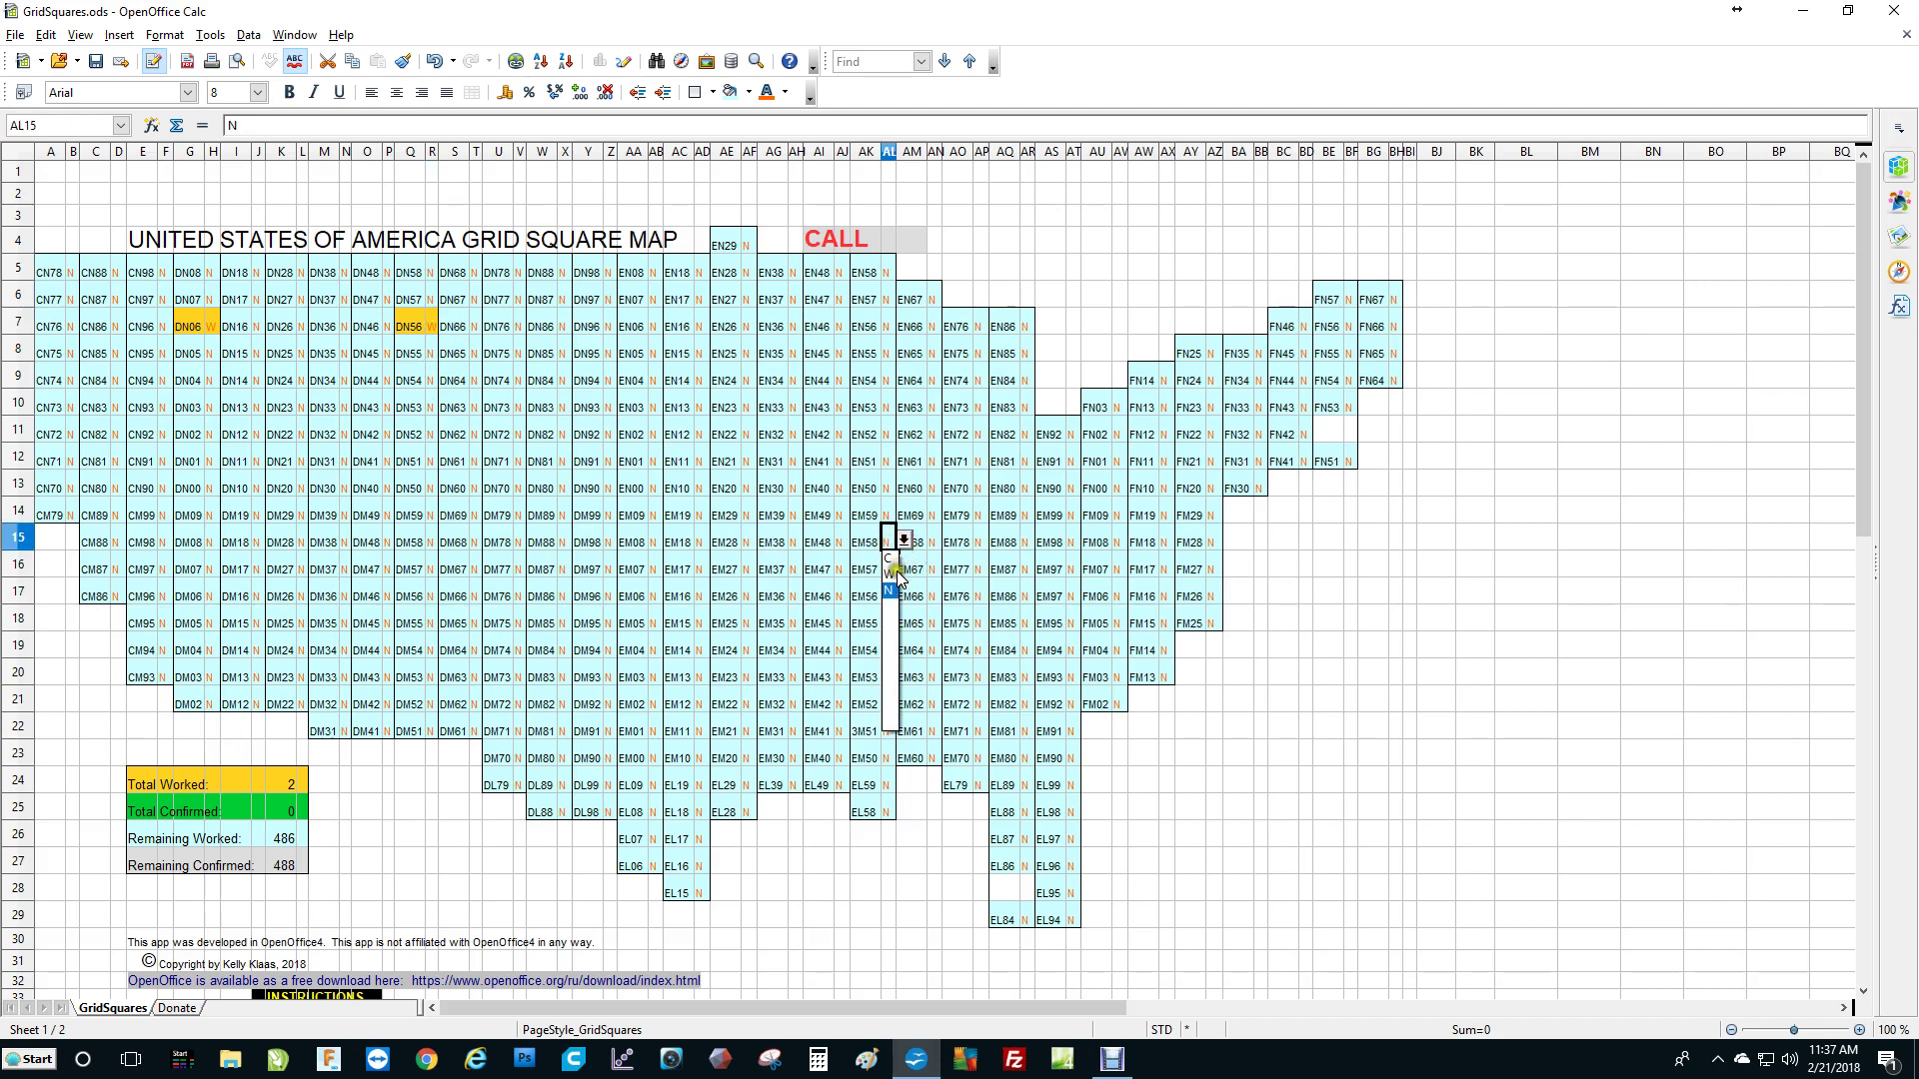
{"action": "left_click", "coordinate": [888, 566]}
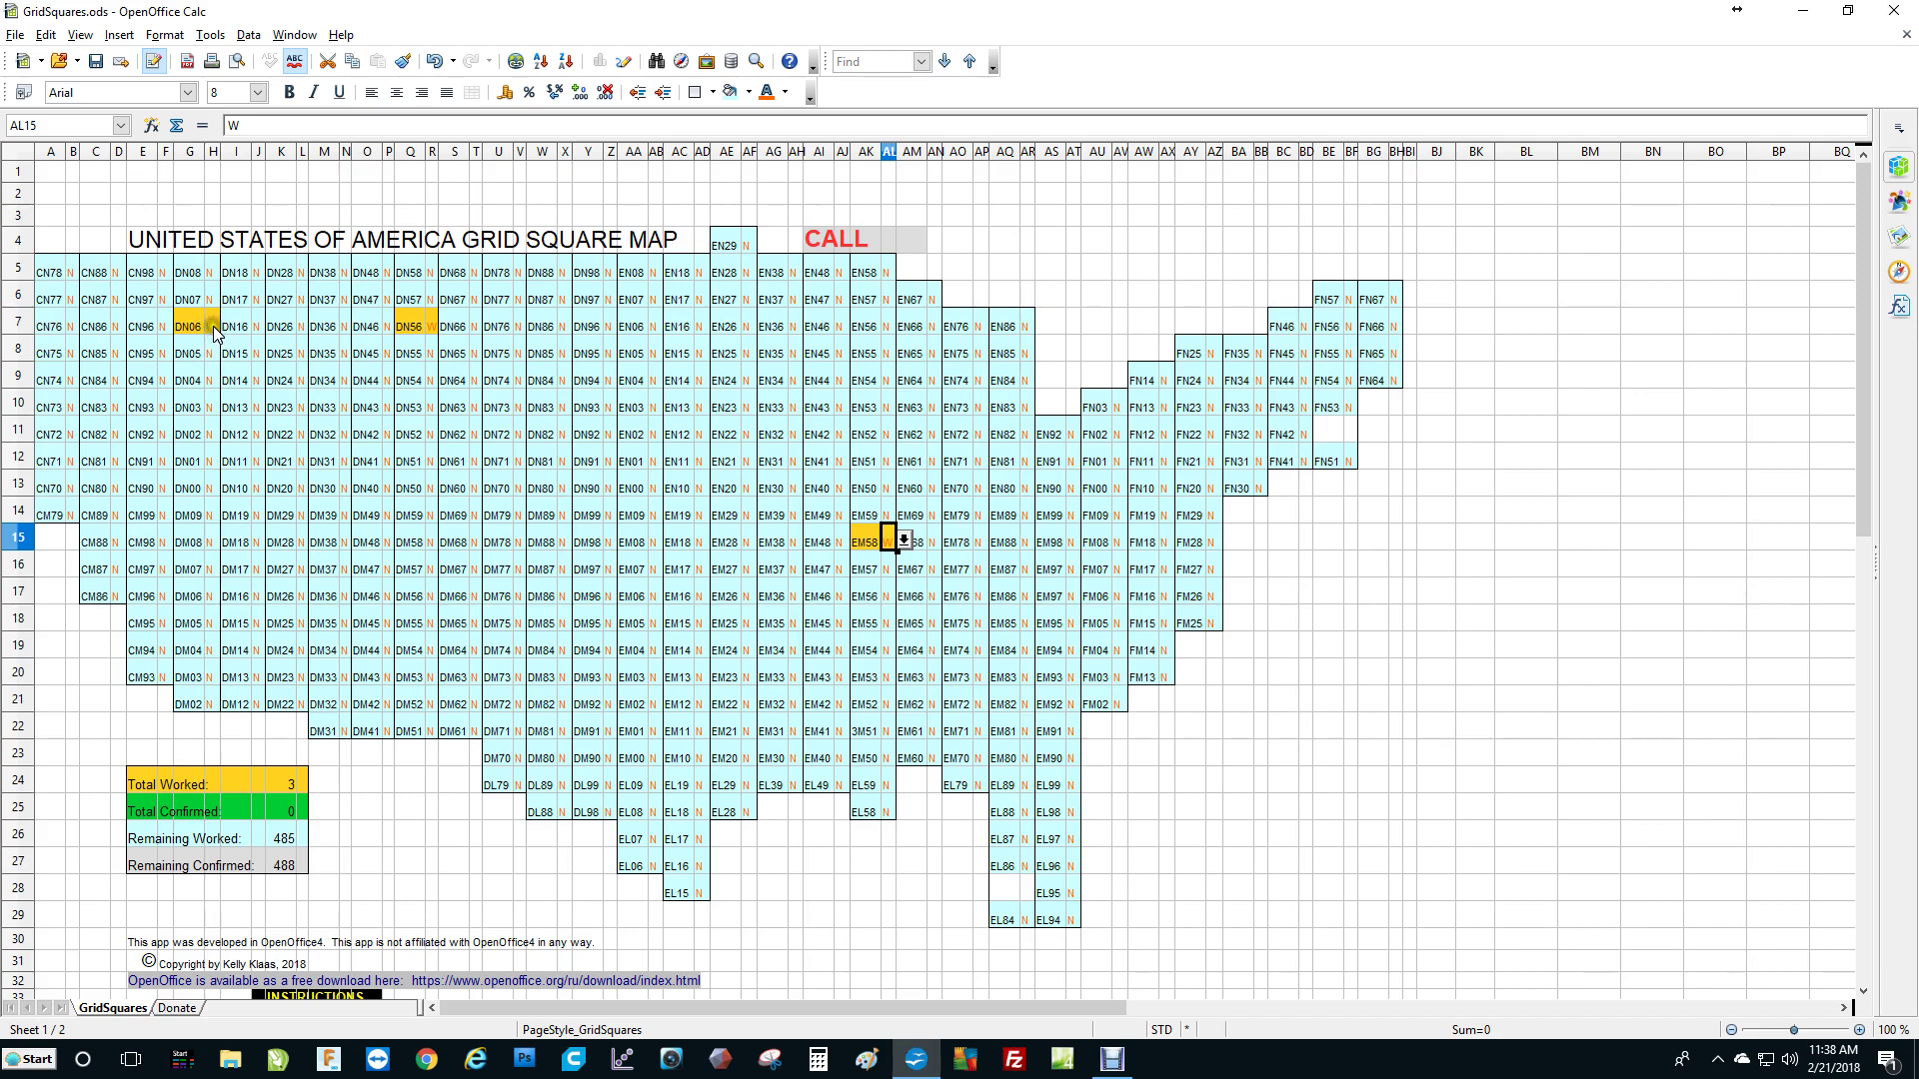
Step: Choose C for DN06 (H7) and EM58 (AL15) so both turn green
{"action": "left_click", "coordinate": [213, 328]}
{"action": "left_click", "coordinate": [230, 325]}
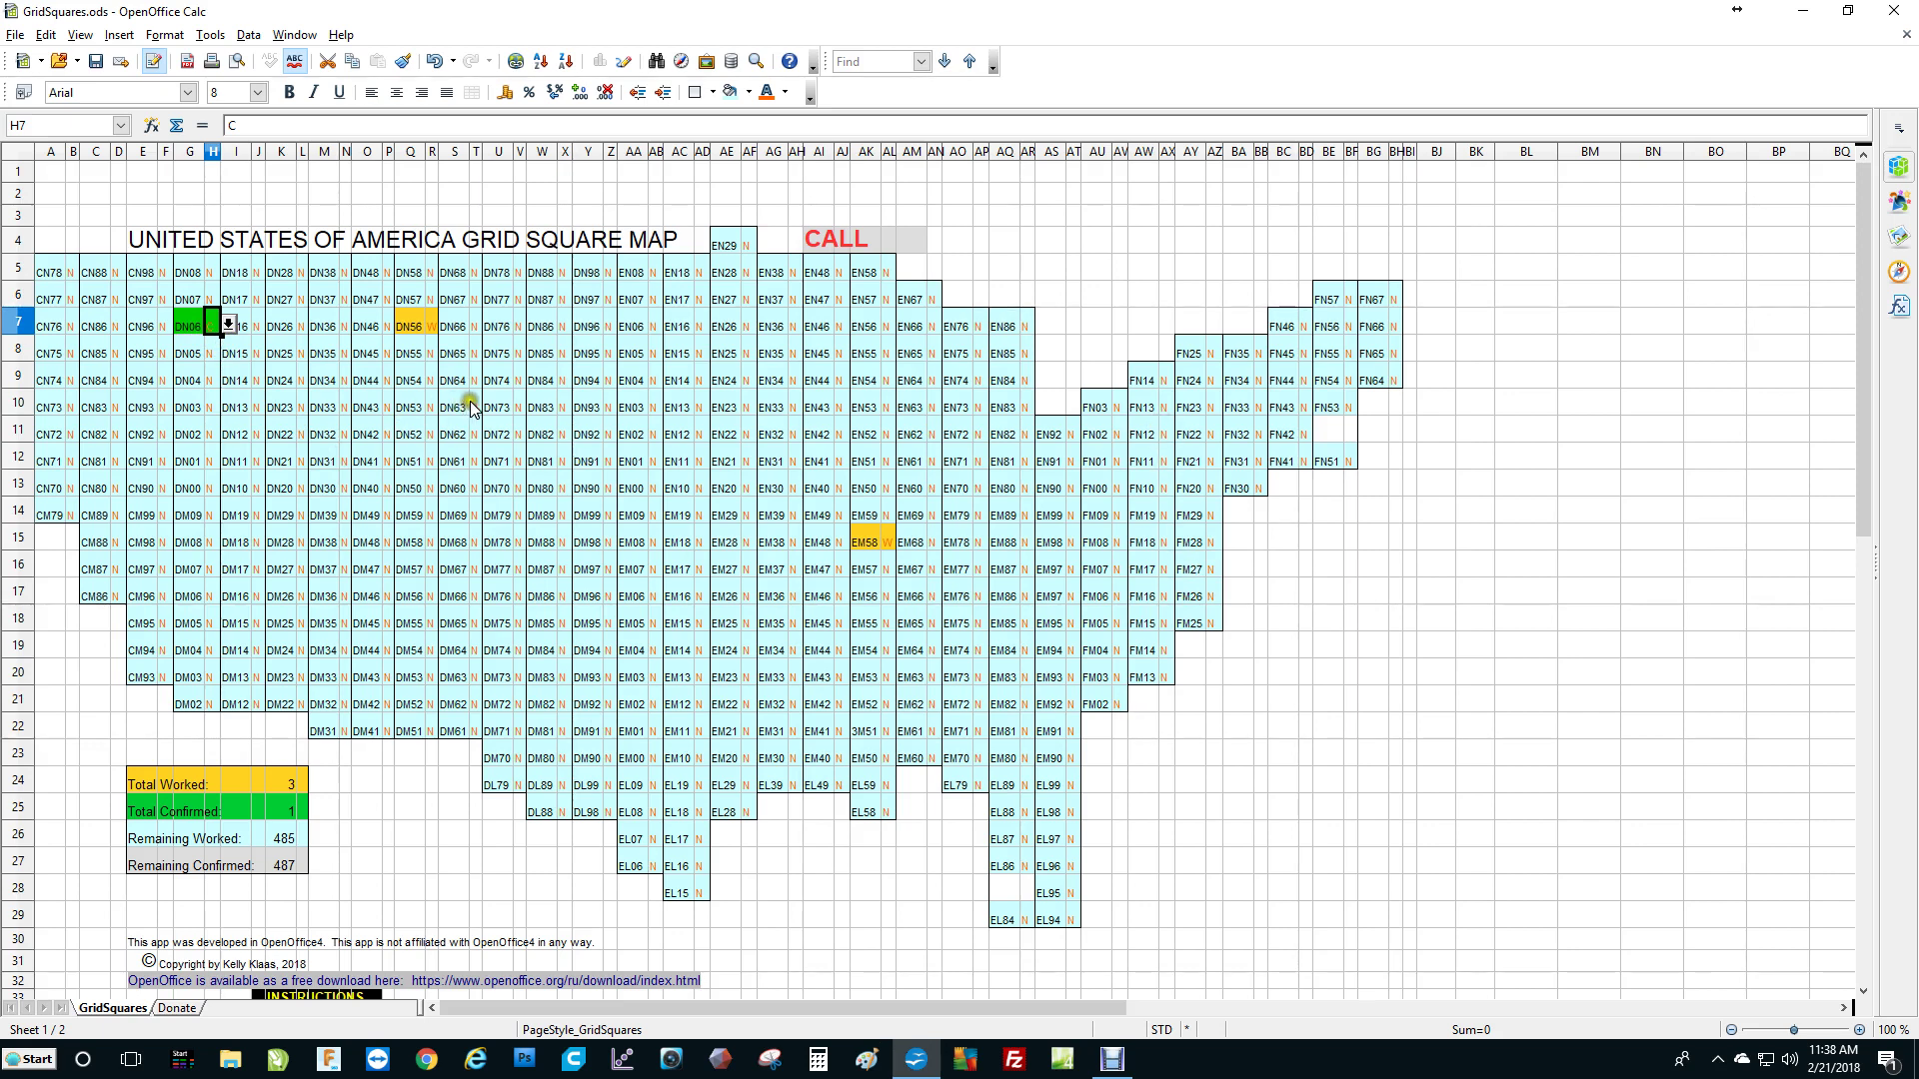
{"action": "left_click", "coordinate": [518, 409]}
{"action": "left_click", "coordinate": [537, 366]}
{"action": "left_click", "coordinate": [888, 541]}
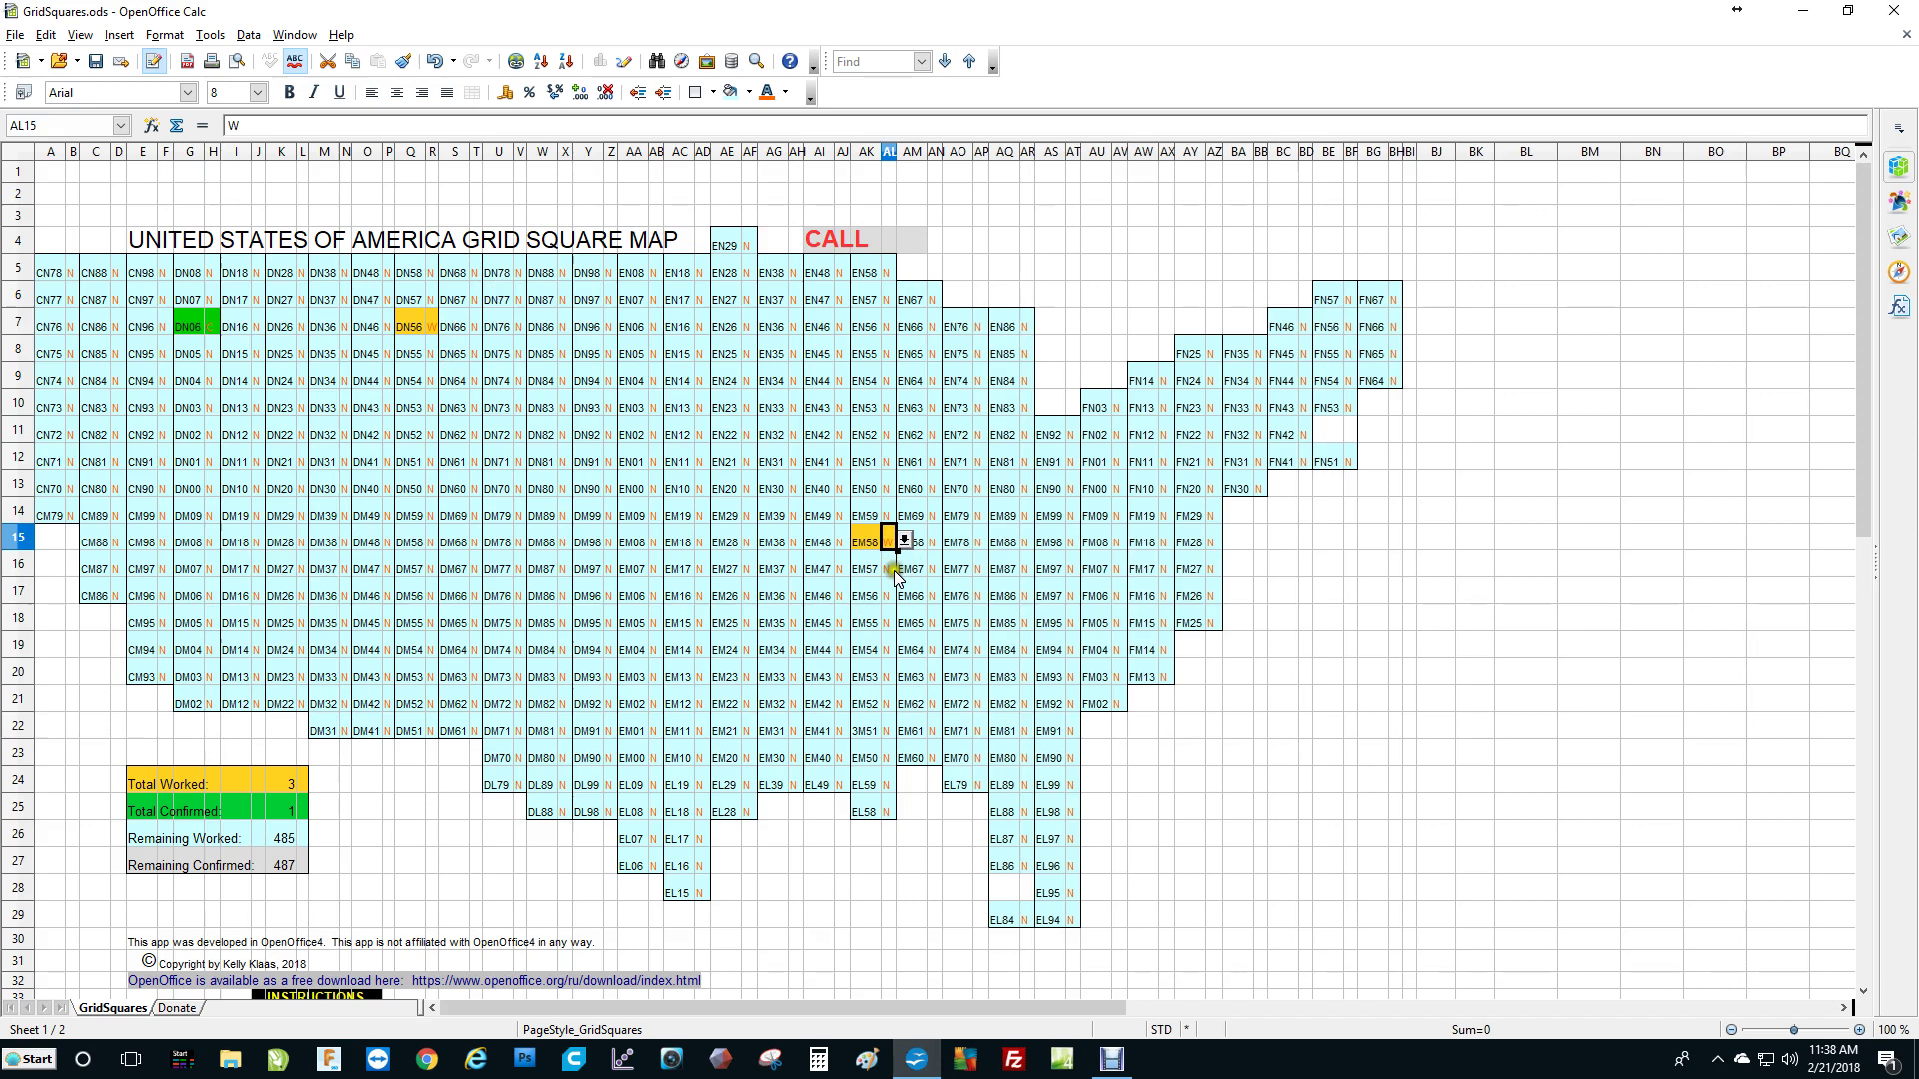
{"action": "left_click", "coordinate": [905, 540]}
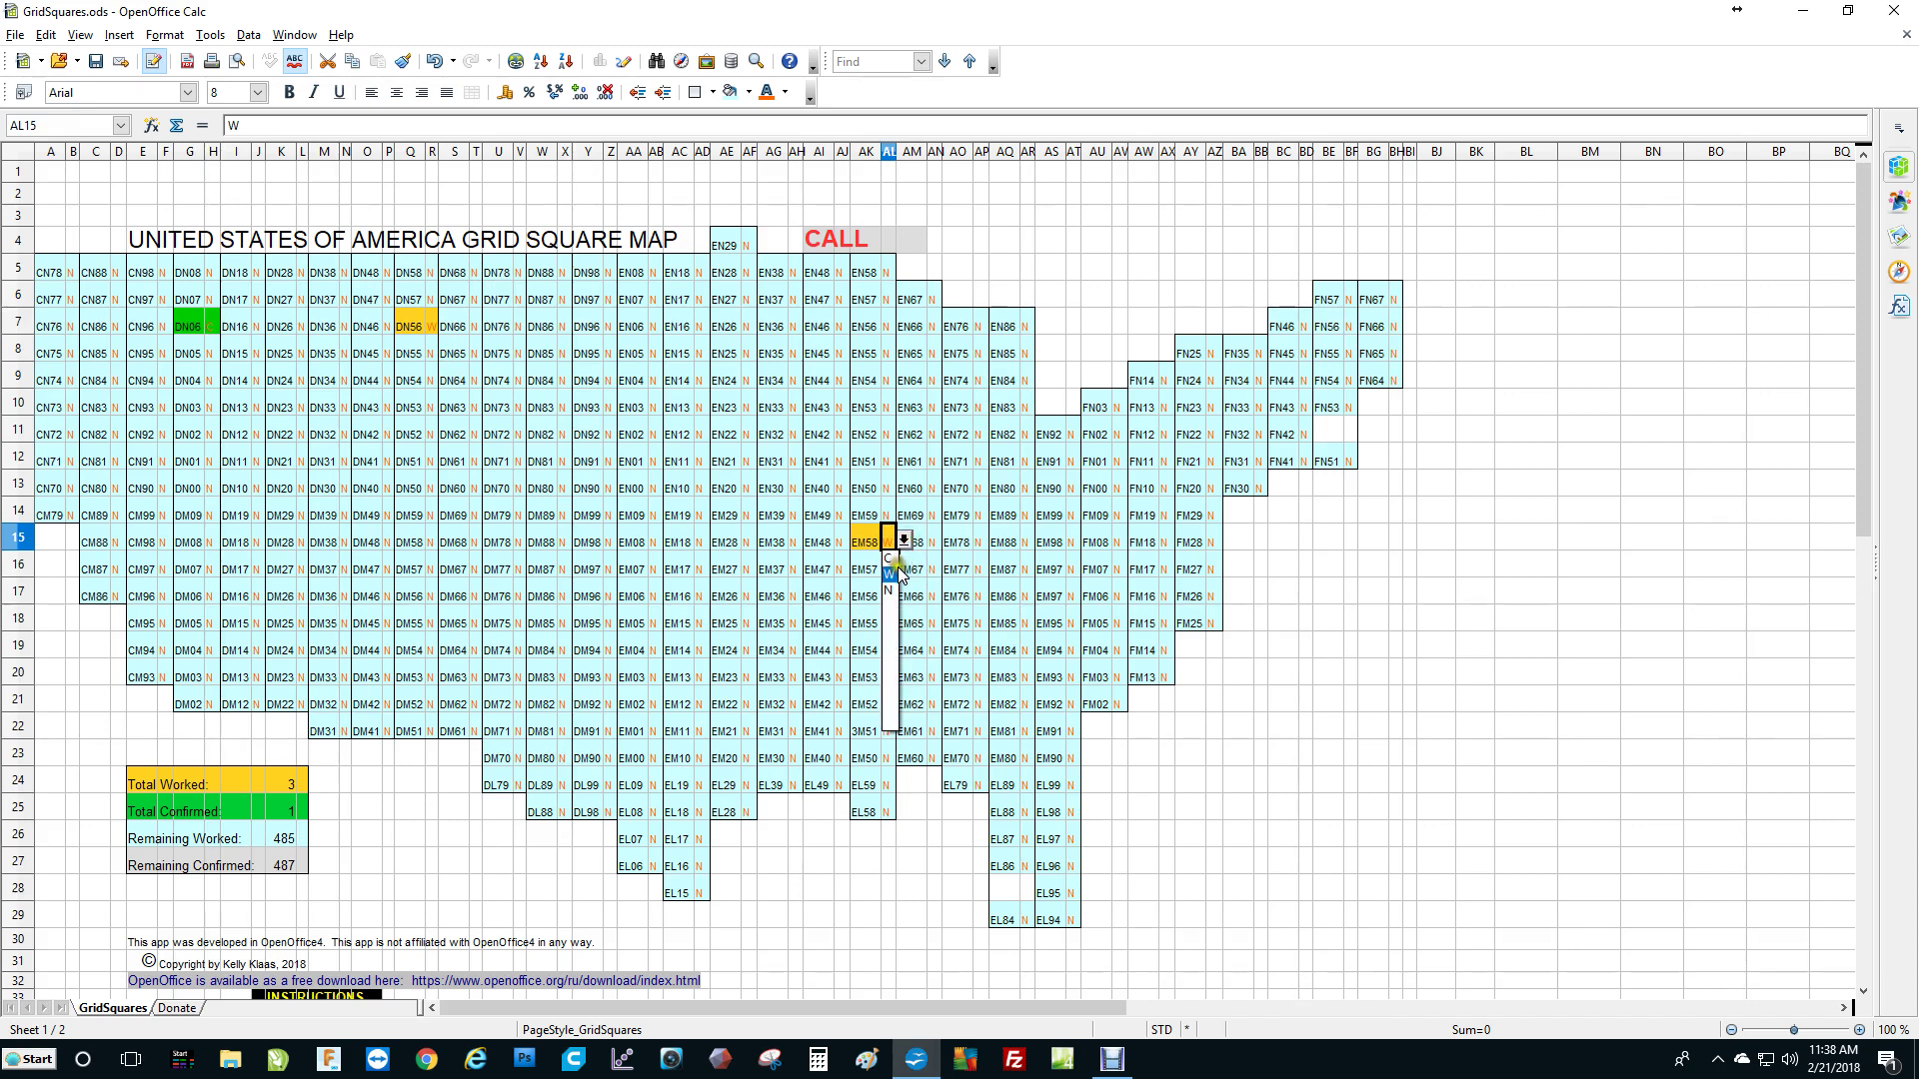
{"action": "left_click", "coordinate": [888, 557]}
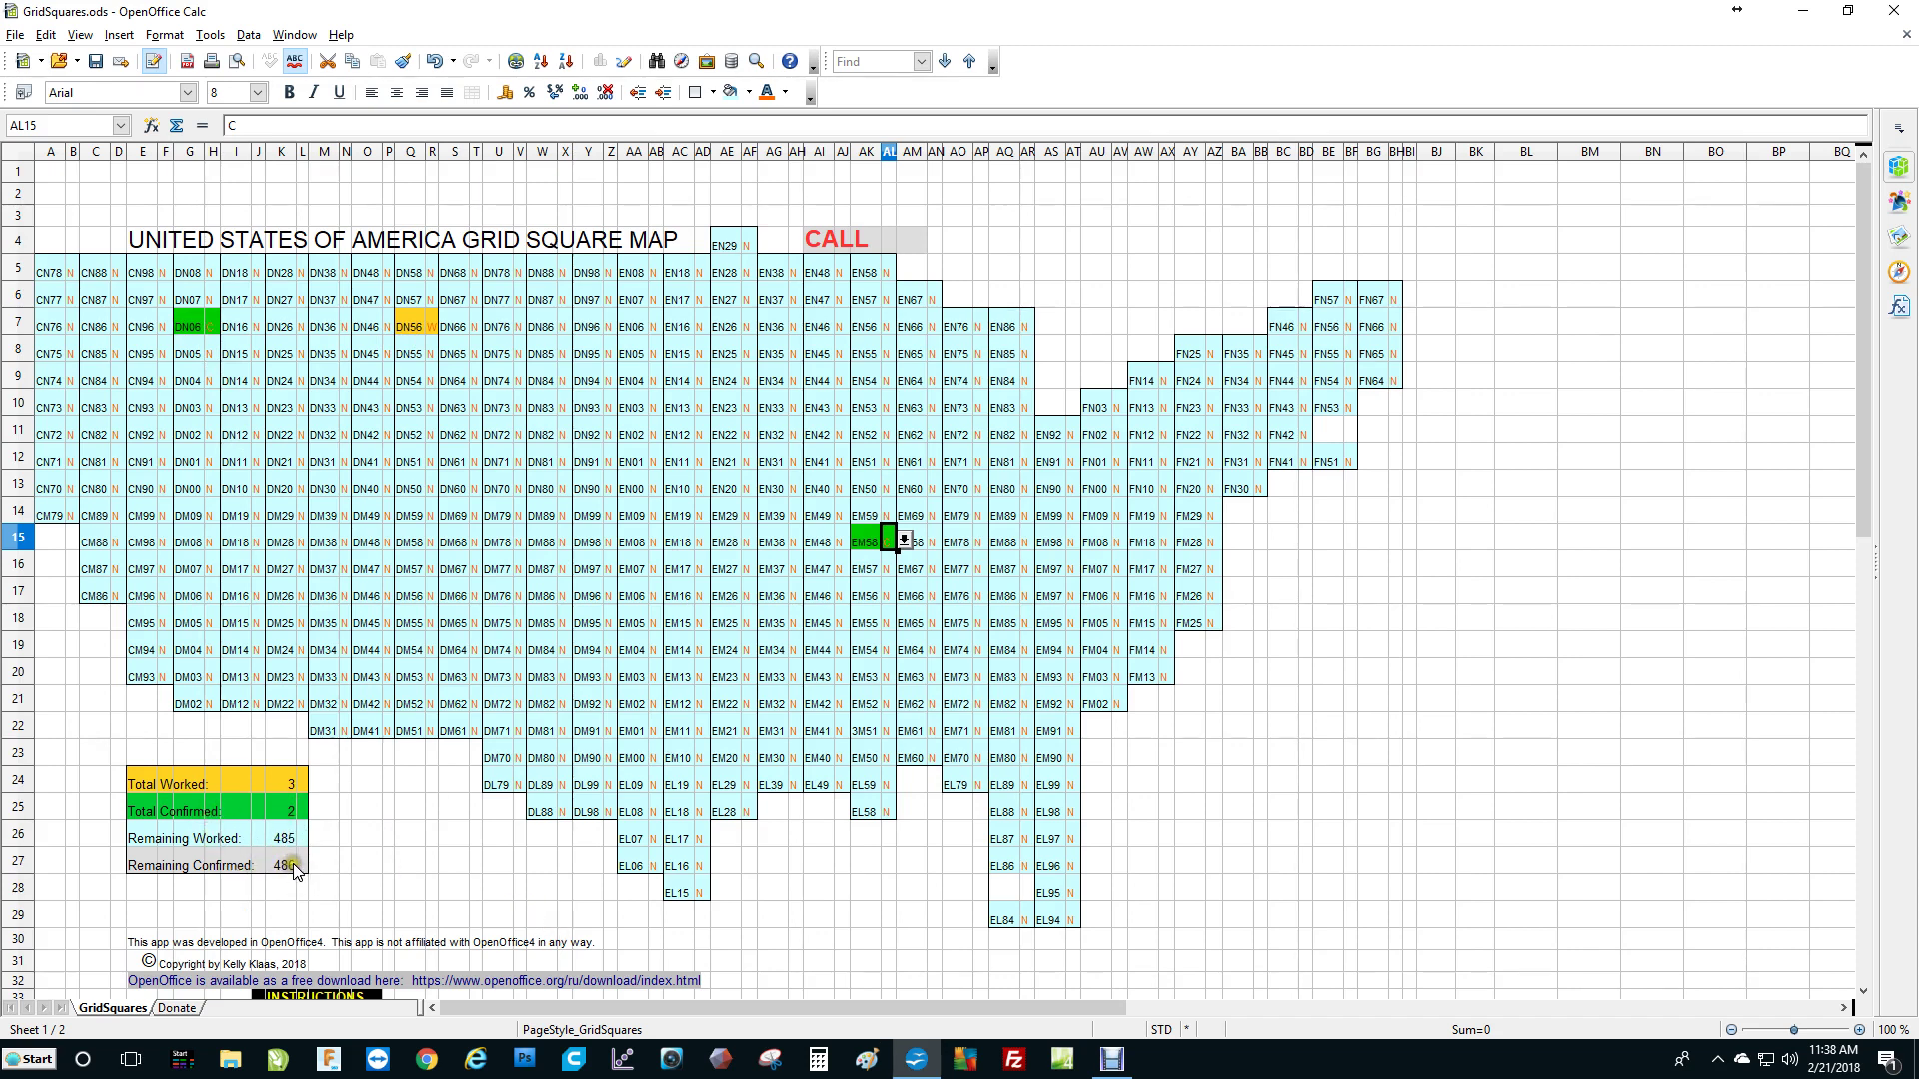
{"action": "left_click", "coordinate": [410, 845]}
{"action": "scroll", "coordinate": [438, 824], "scroll_direction": "down", "scroll_amount": 3}
{"action": "scroll", "coordinate": [440, 836], "scroll_direction": "up", "scroll_amount": 3}
Step: Enter the operator's callsign in the merged CALL cell AI4 above the map
{"action": "left_click", "coordinate": [631, 490]}
{"action": "left_click", "coordinate": [716, 346]}
{"action": "left_click", "coordinate": [838, 239]}
{"action": "left_click", "coordinate": [821, 240]}
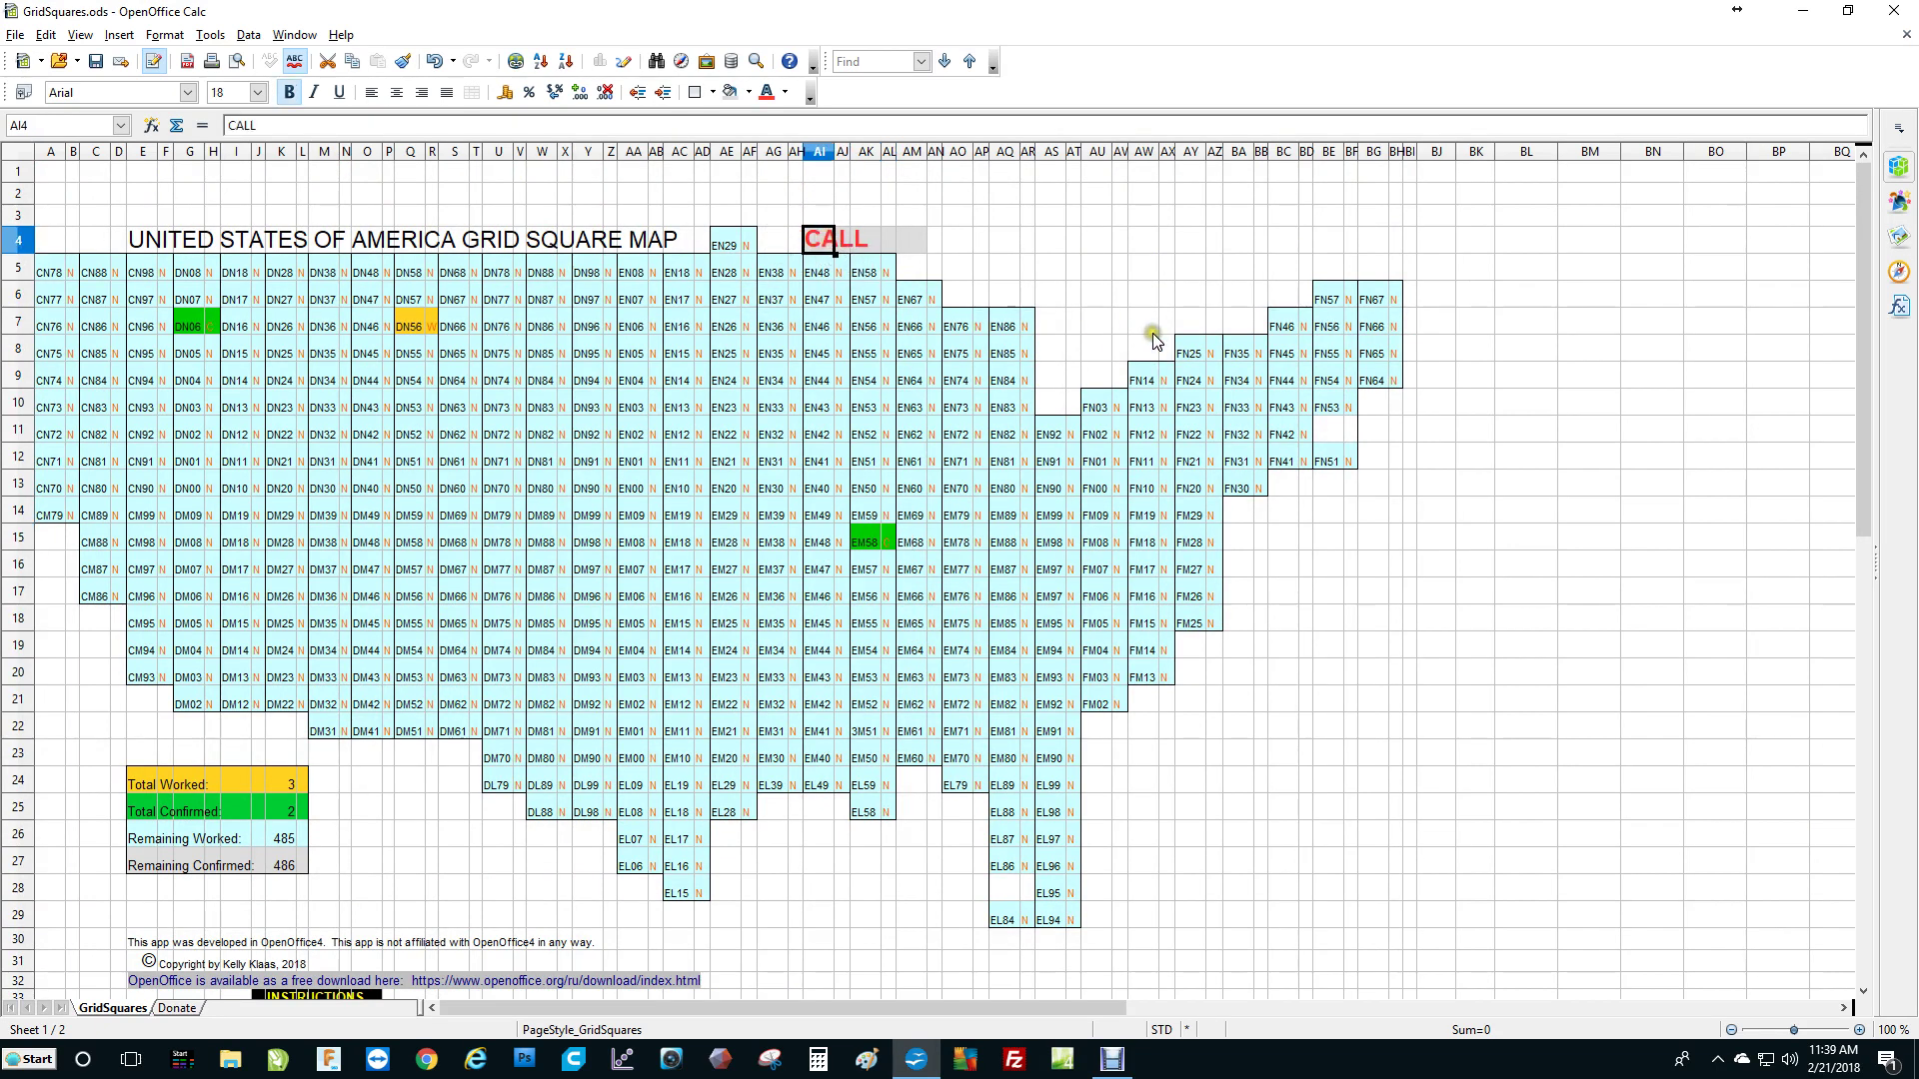
{"action": "type", "text": "K7SU"}
{"action": "key", "text": "Return"}
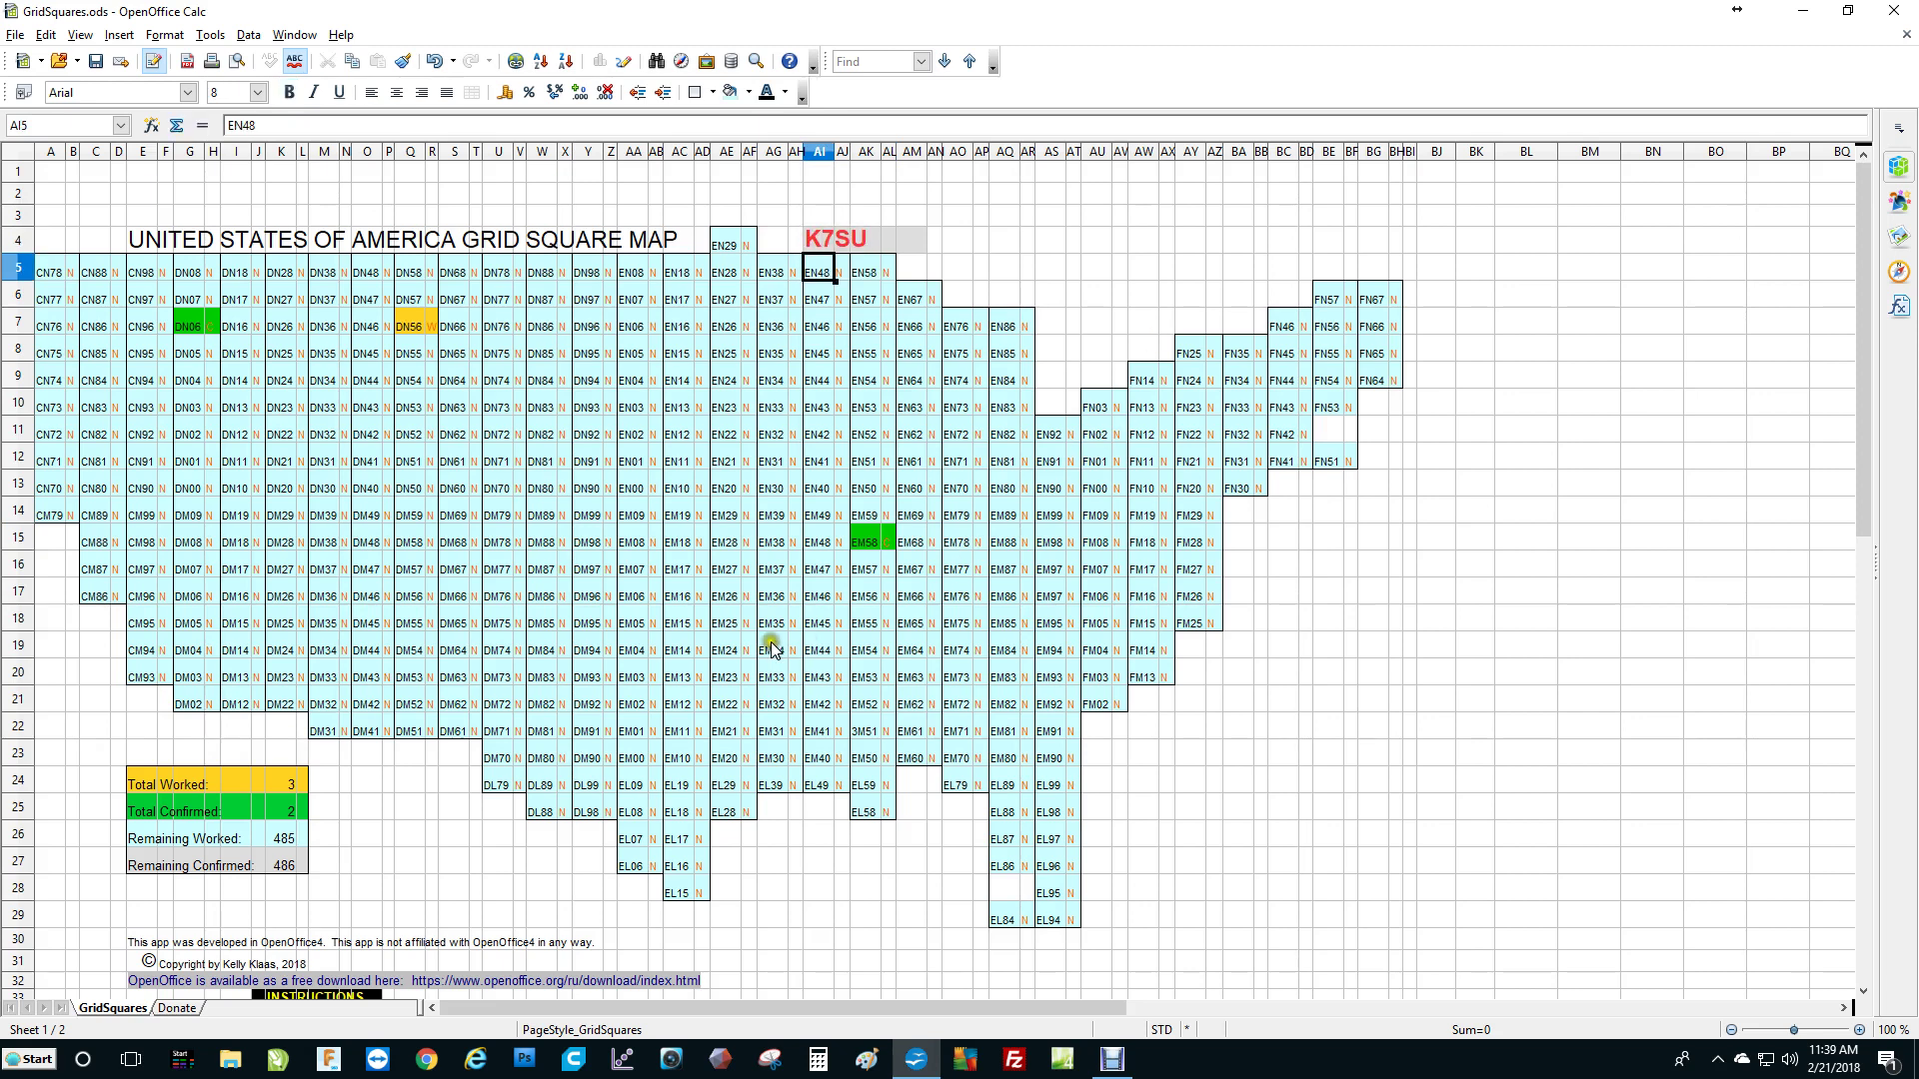
{"action": "left_click", "coordinate": [16, 35]}
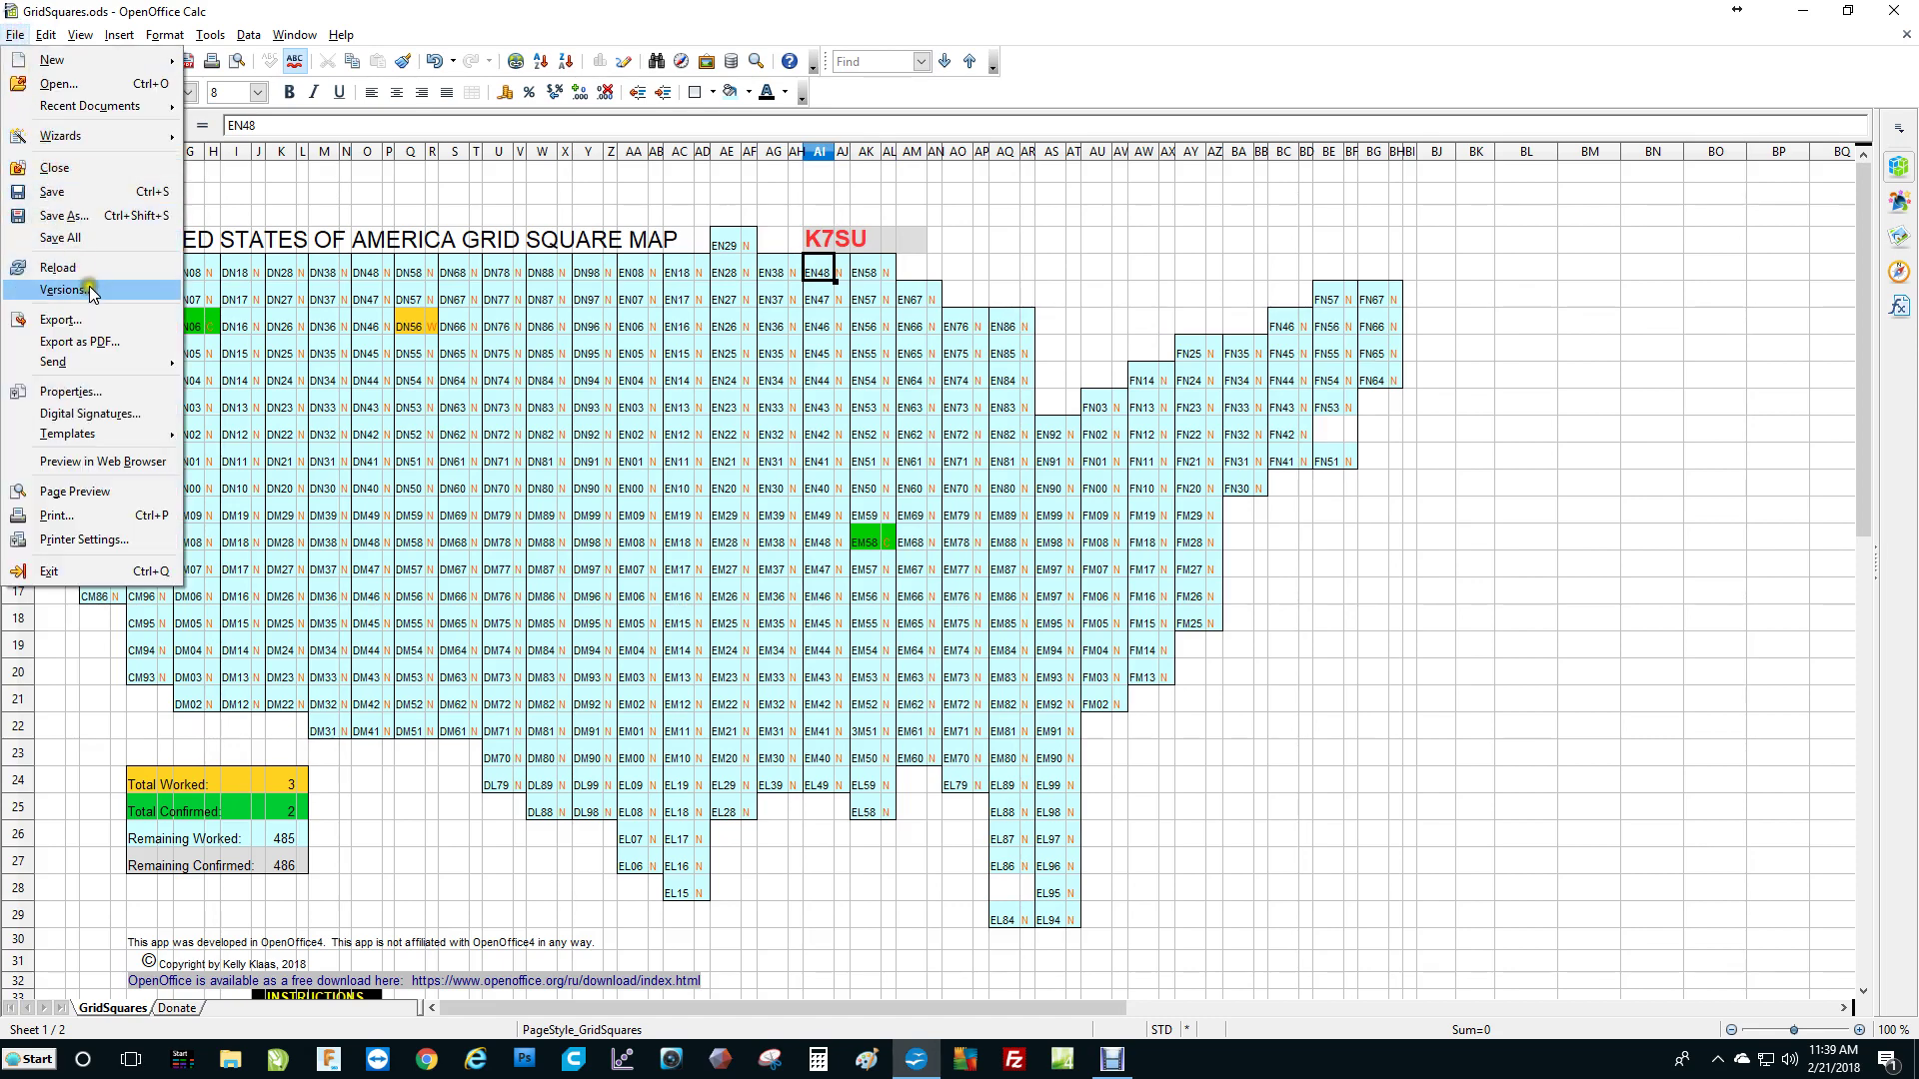
{"action": "left_click", "coordinate": [73, 215]}
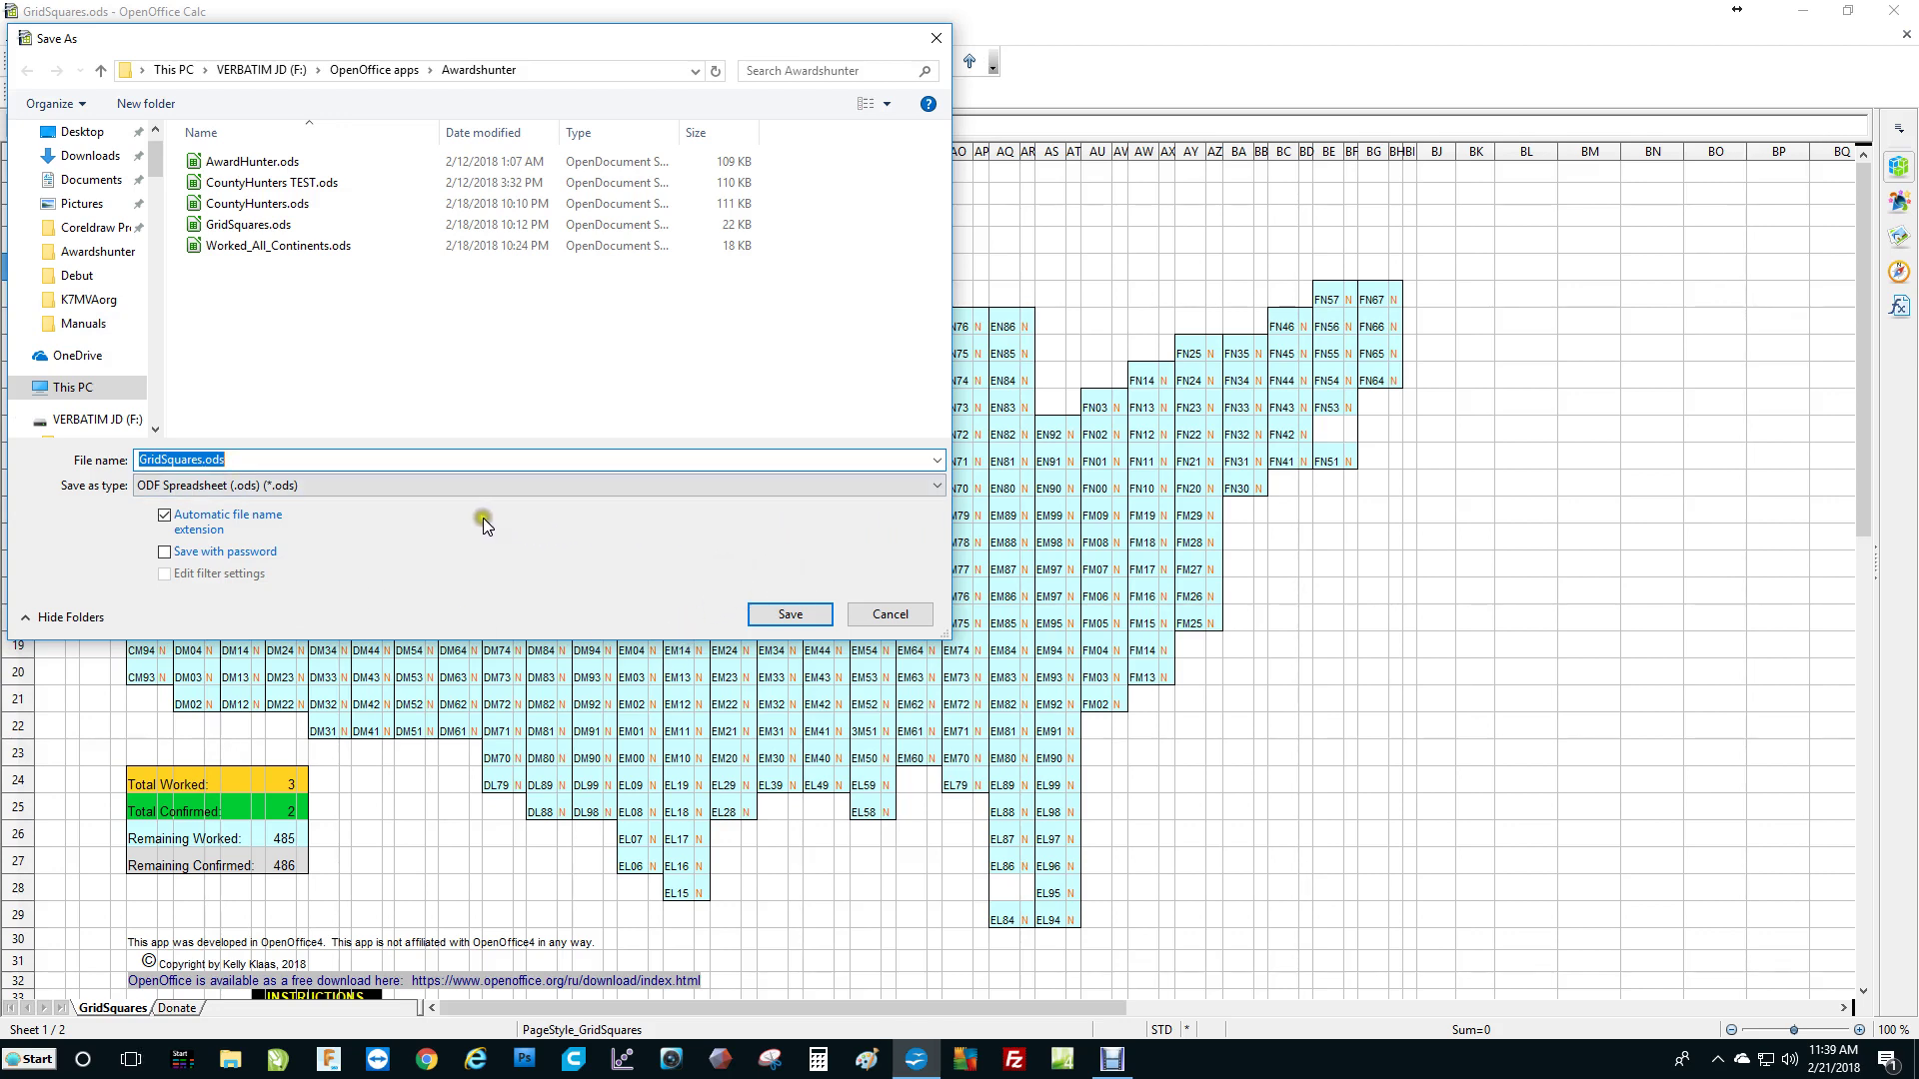
{"action": "left_click", "coordinate": [872, 617]}
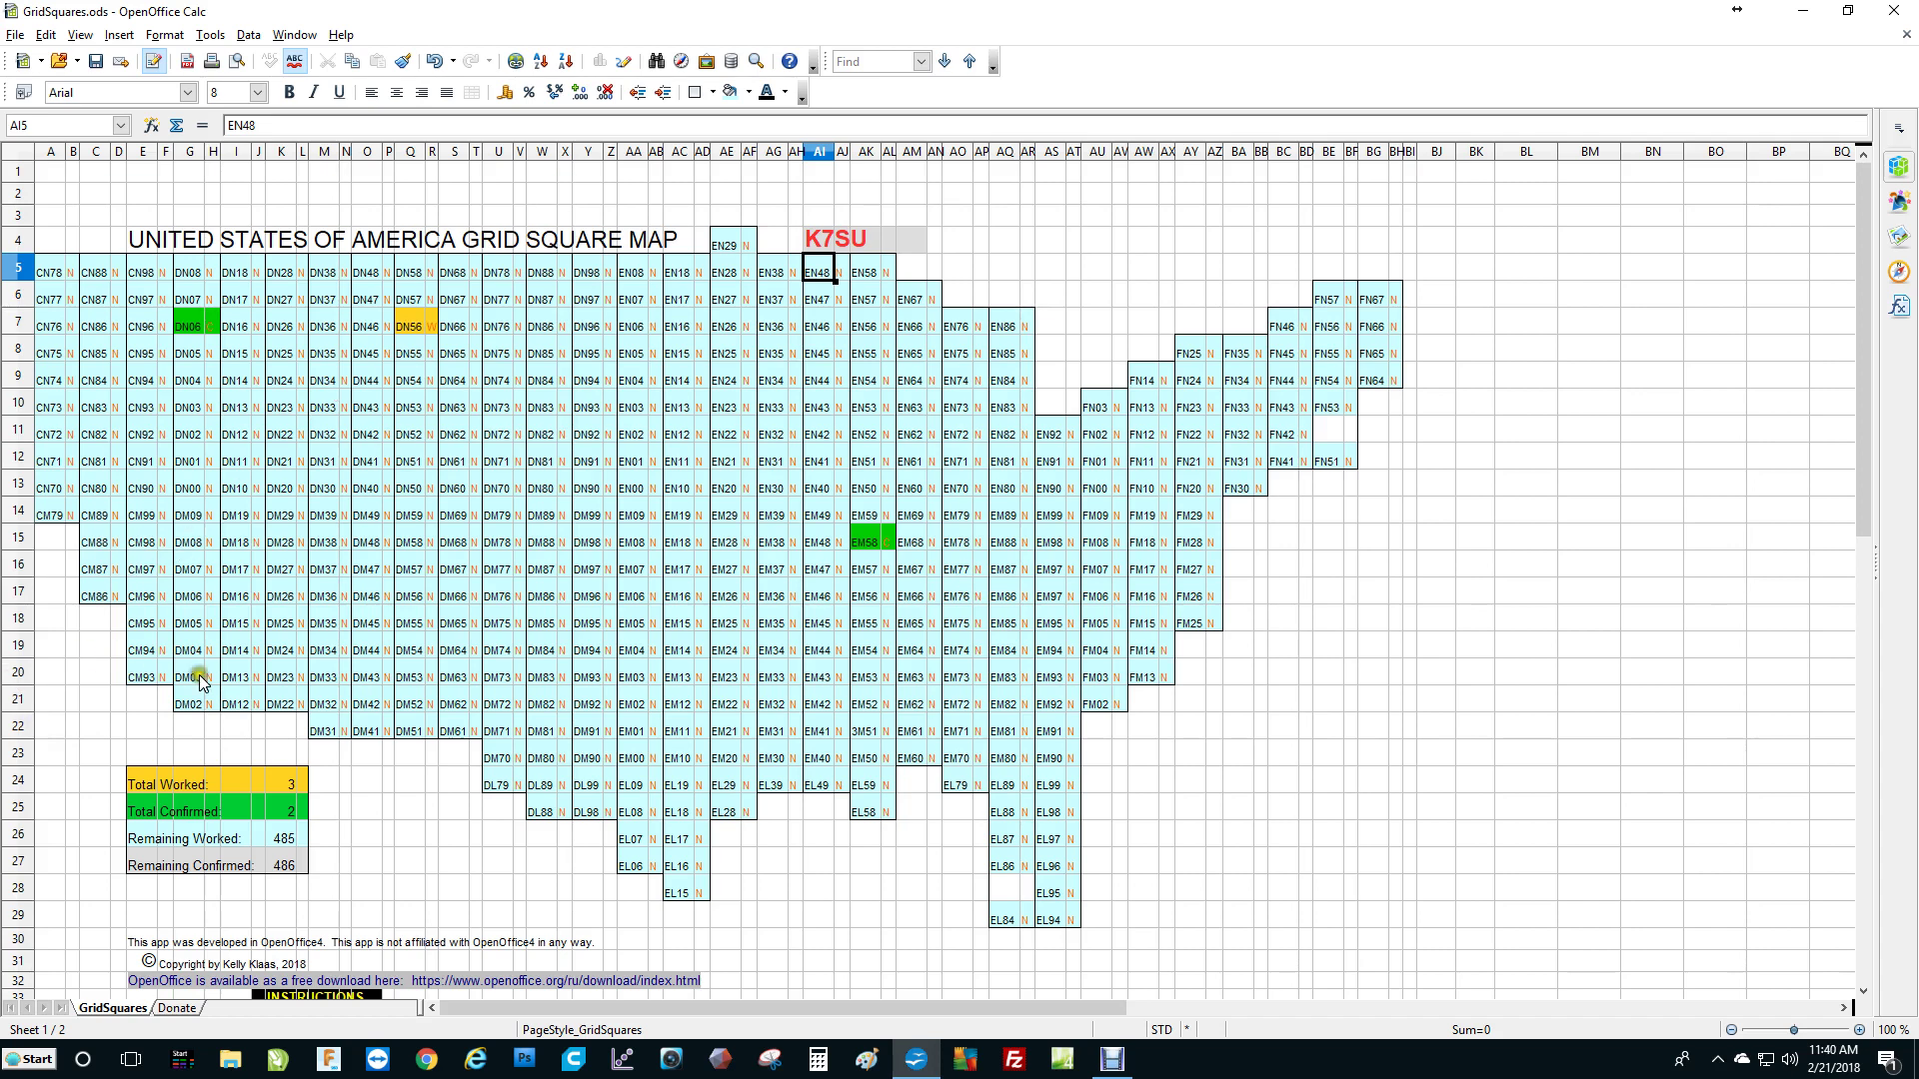
{"action": "left_click", "coordinate": [519, 737]}
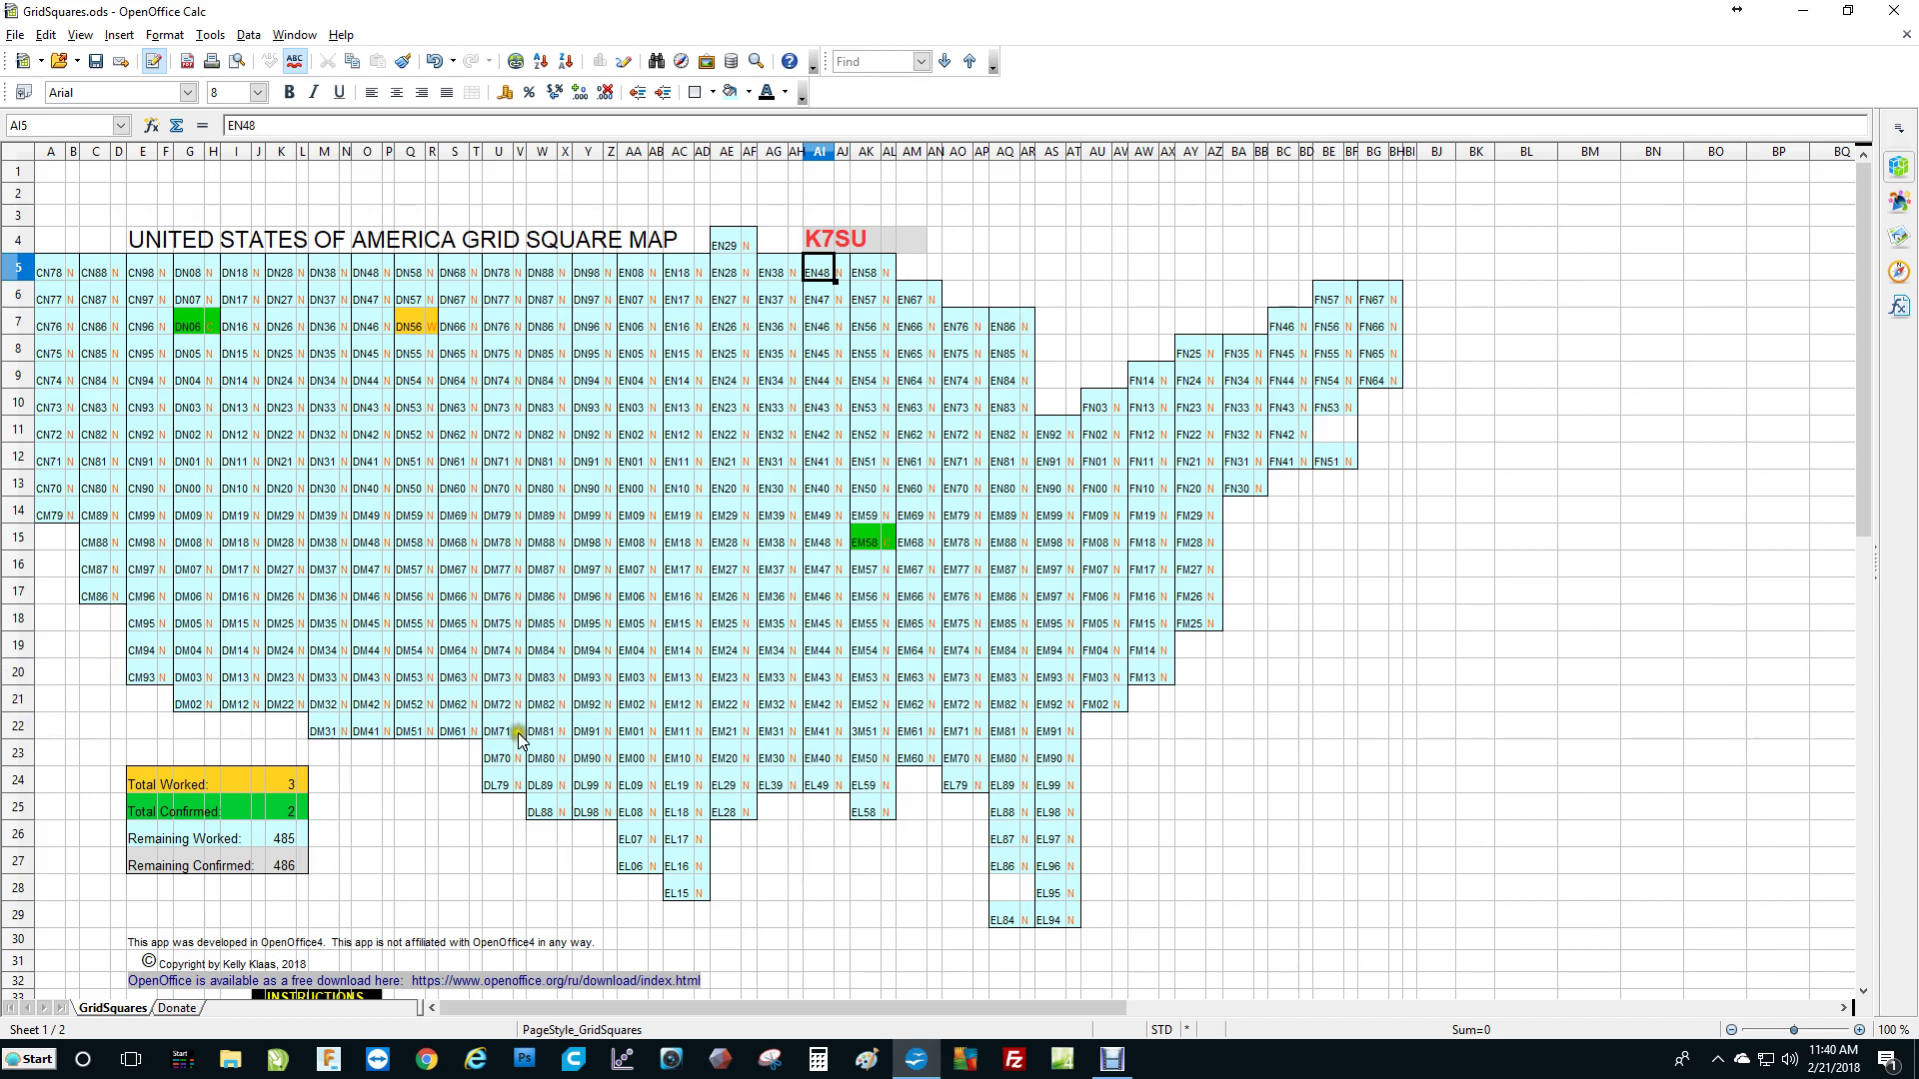
Step: Open k7mva.org, the Magic Valley Amateur Radio Club site, in Chrome
{"action": "left_click", "coordinate": [427, 1061]}
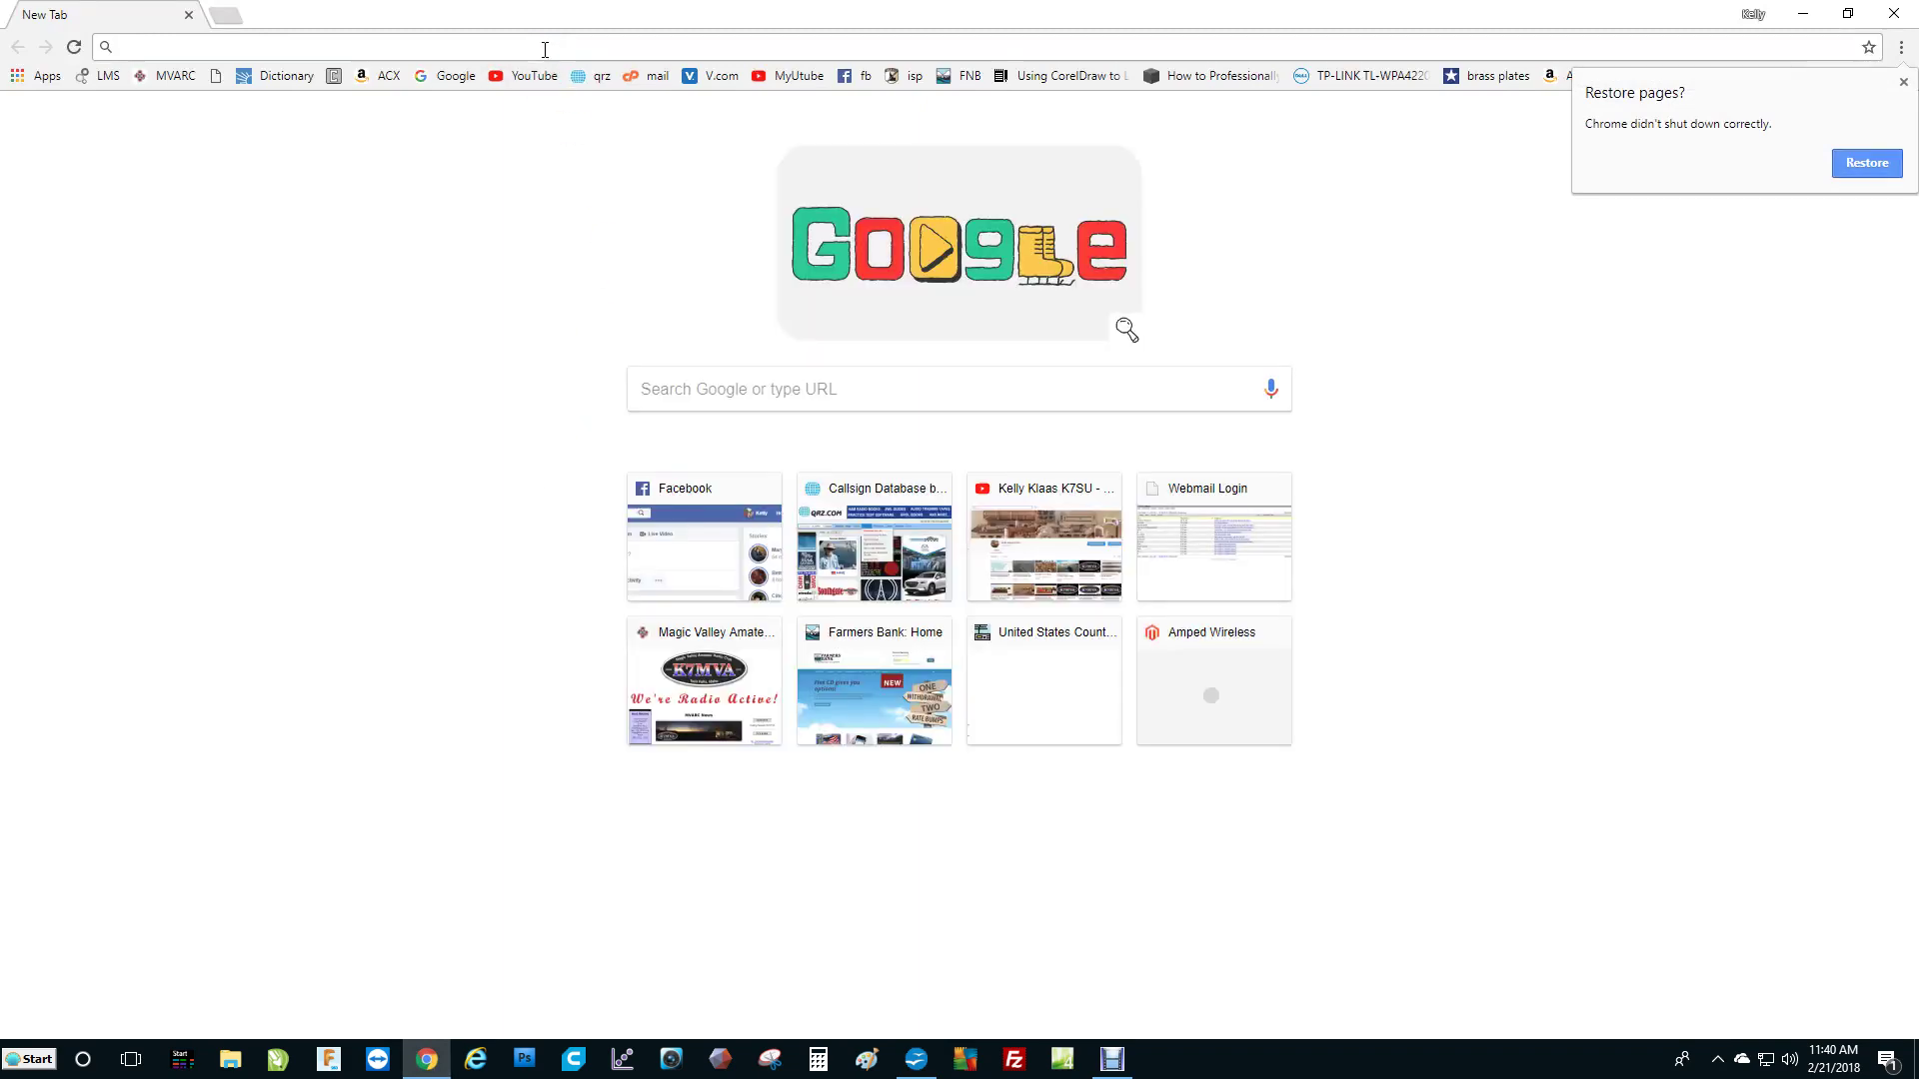
{"action": "type", "text": "l7mv"}
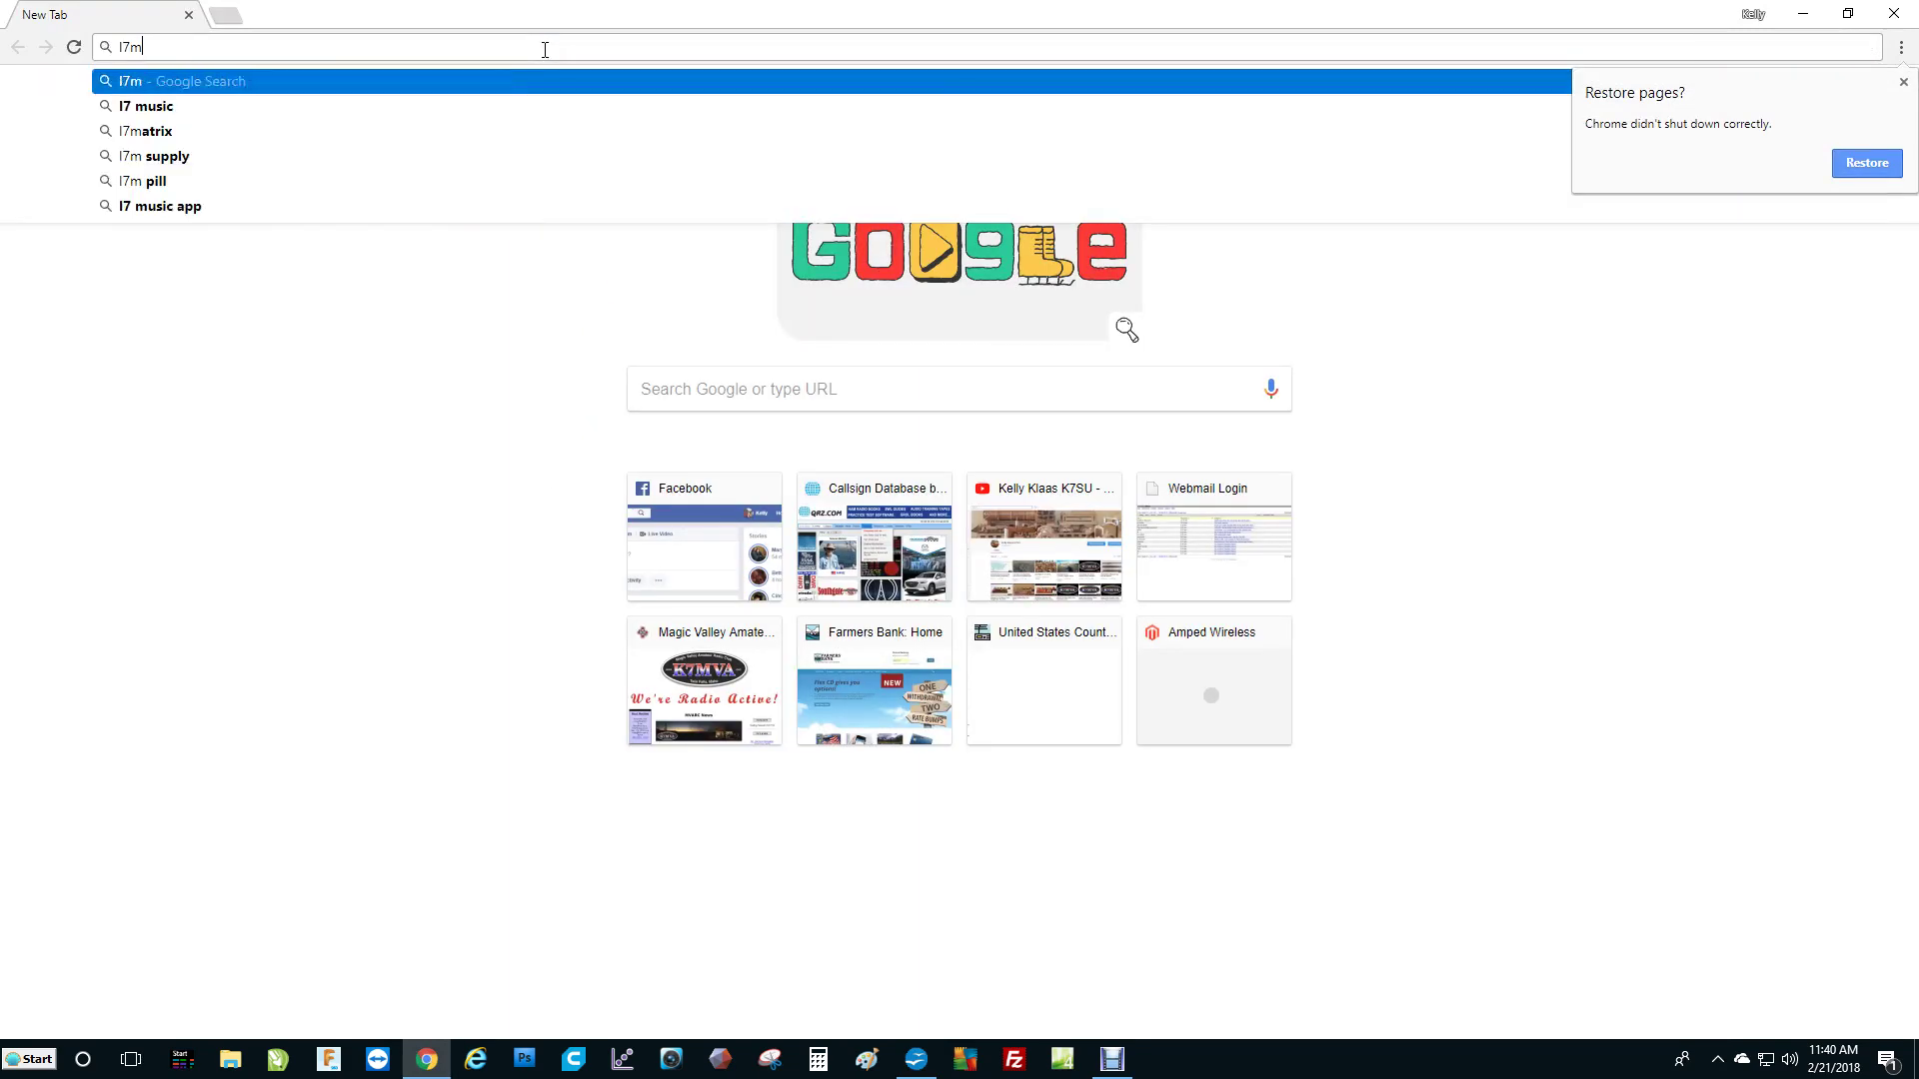
{"action": "key", "text": "BackSpace"}
{"action": "key", "text": "BackSpace"}
{"action": "key", "text": "BackSpace"}
{"action": "key", "text": "BackSpace"}
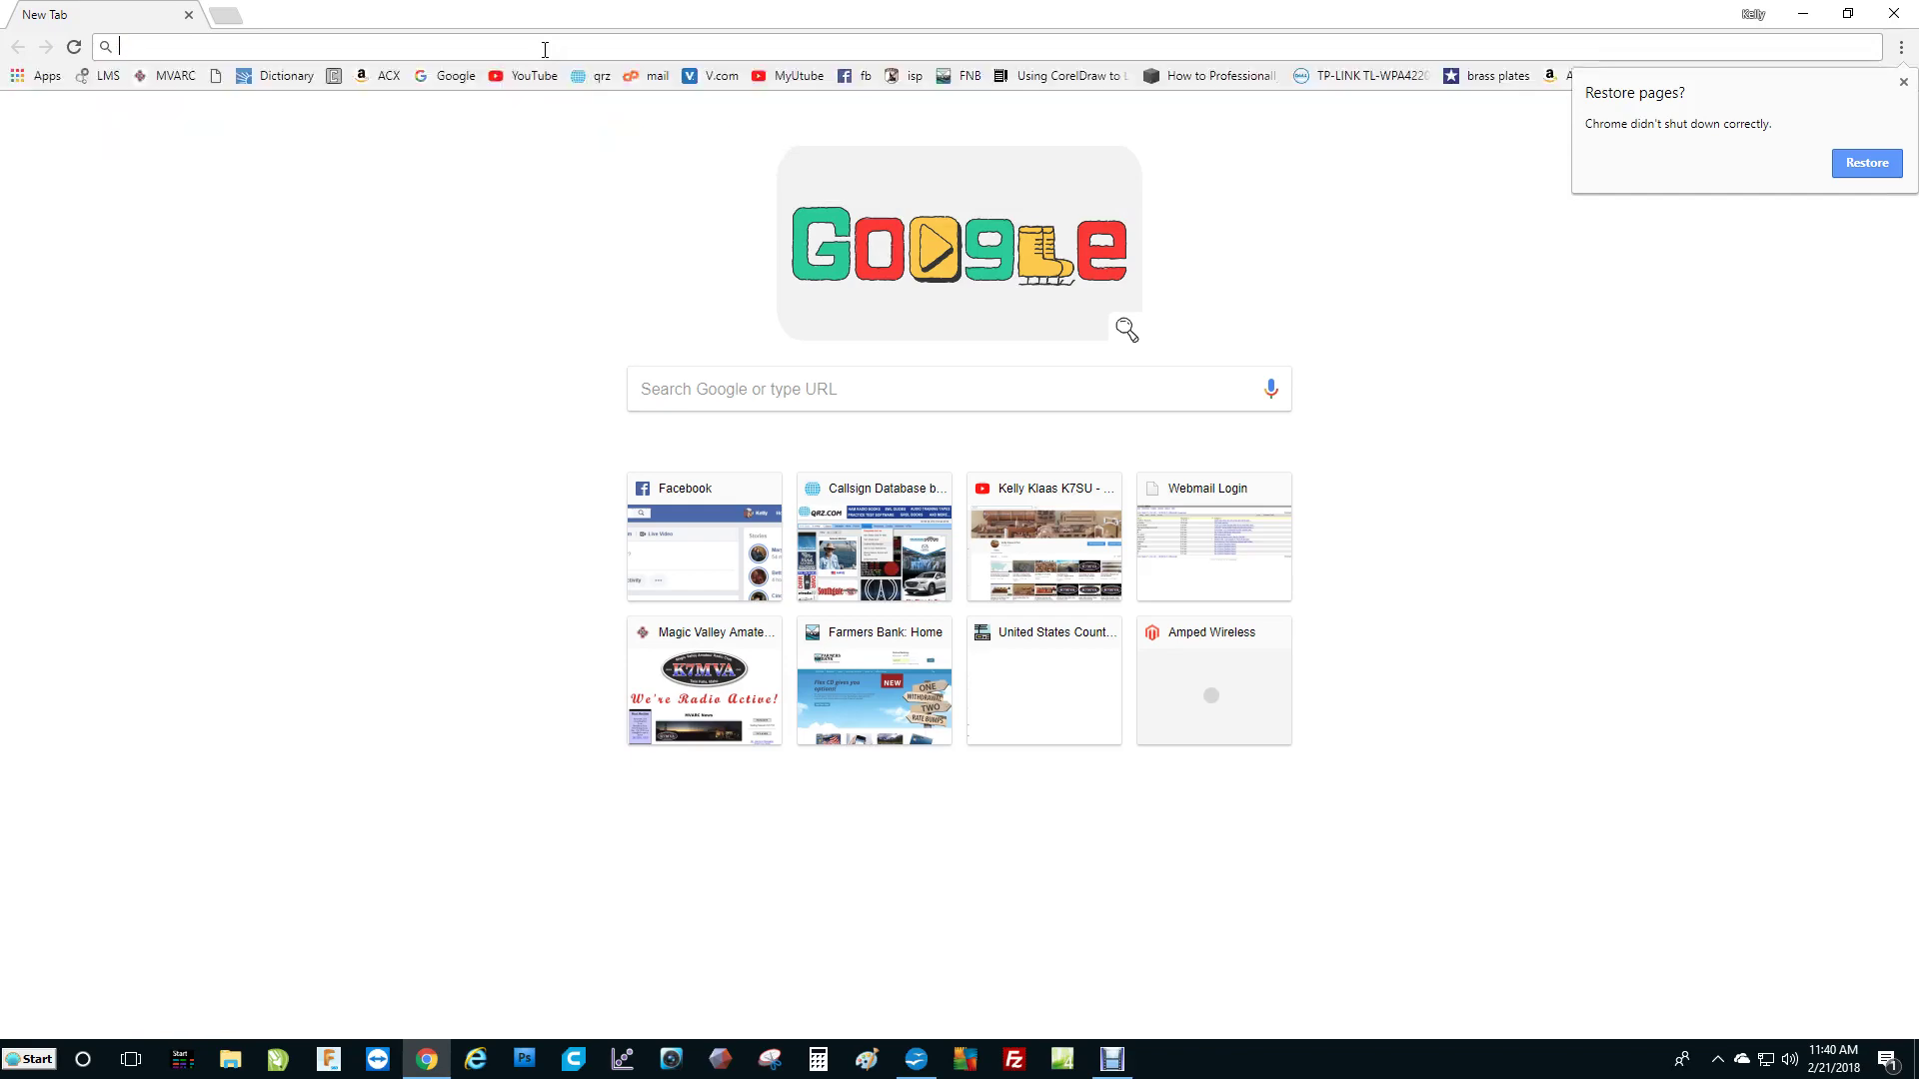
{"action": "type", "text": "k7mva.o"}
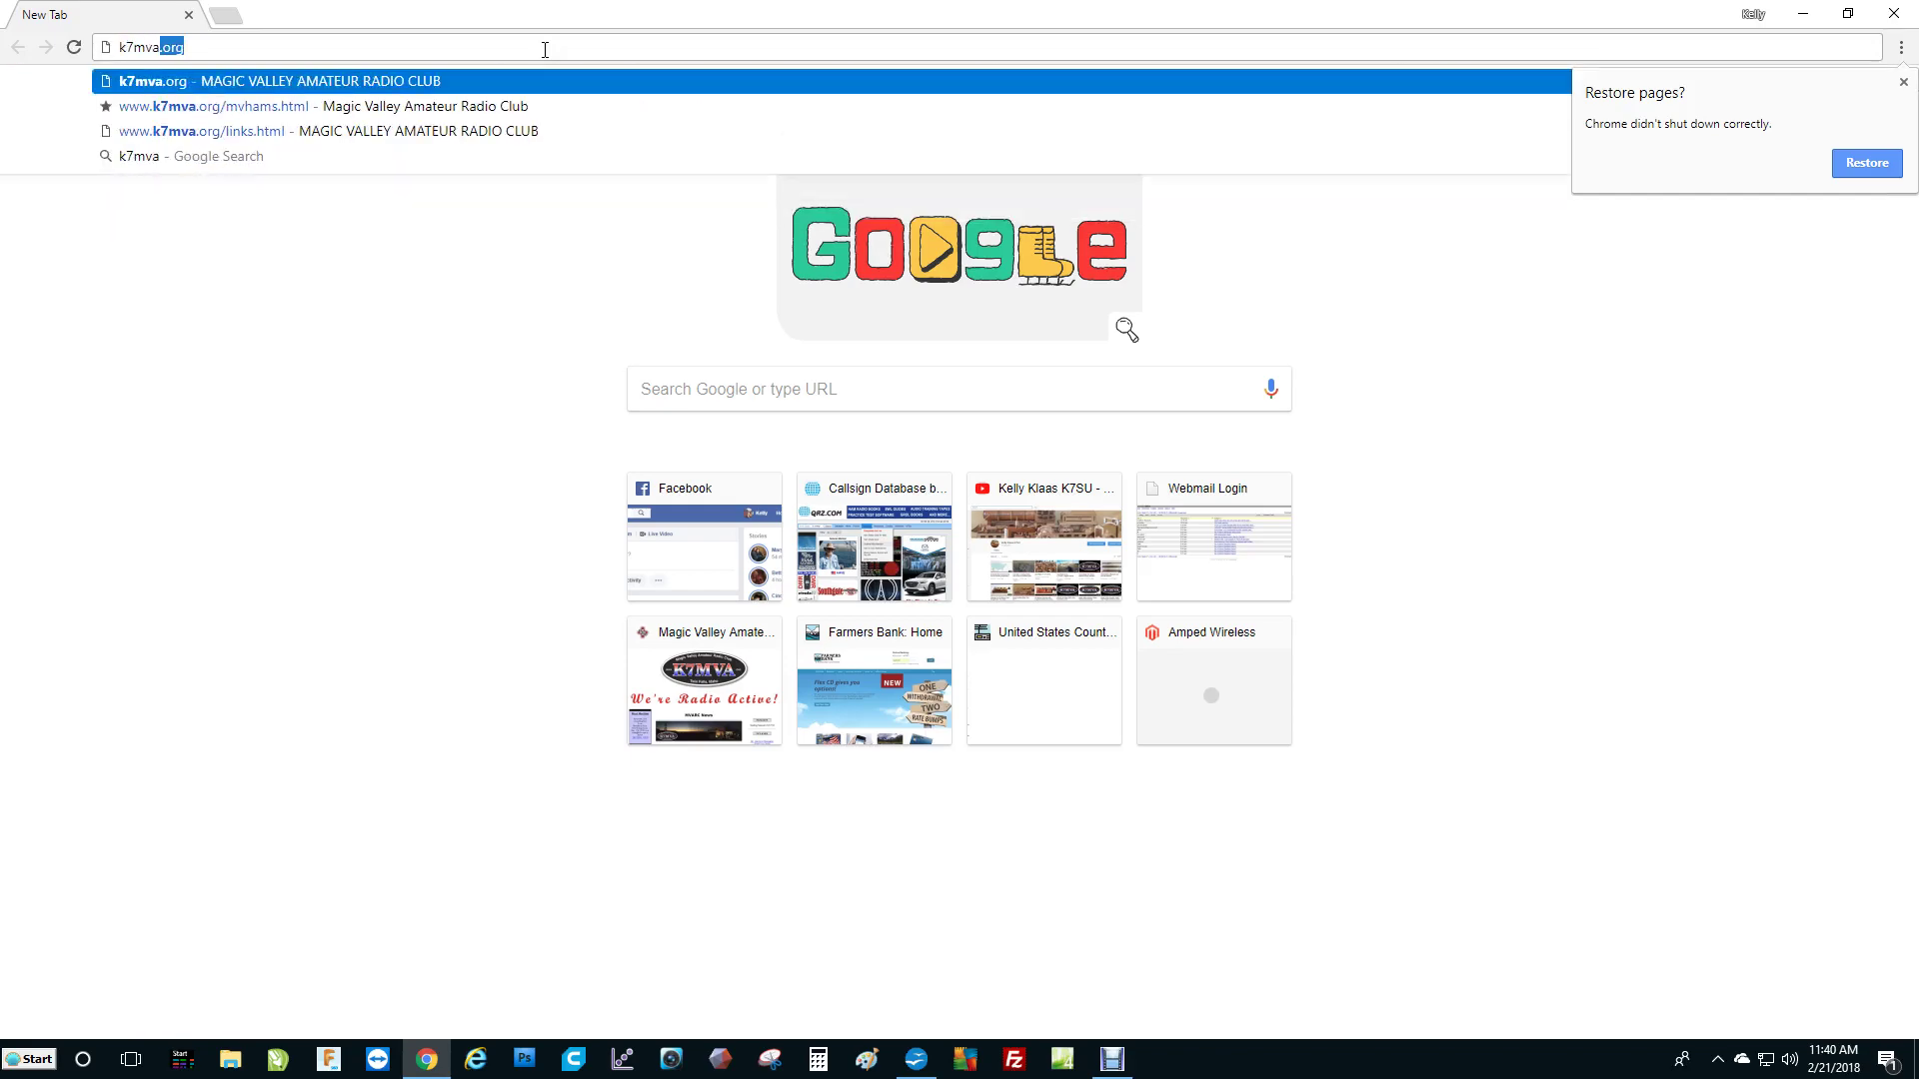
{"action": "type", "text": "rg"}
{"action": "key", "text": "Return"}
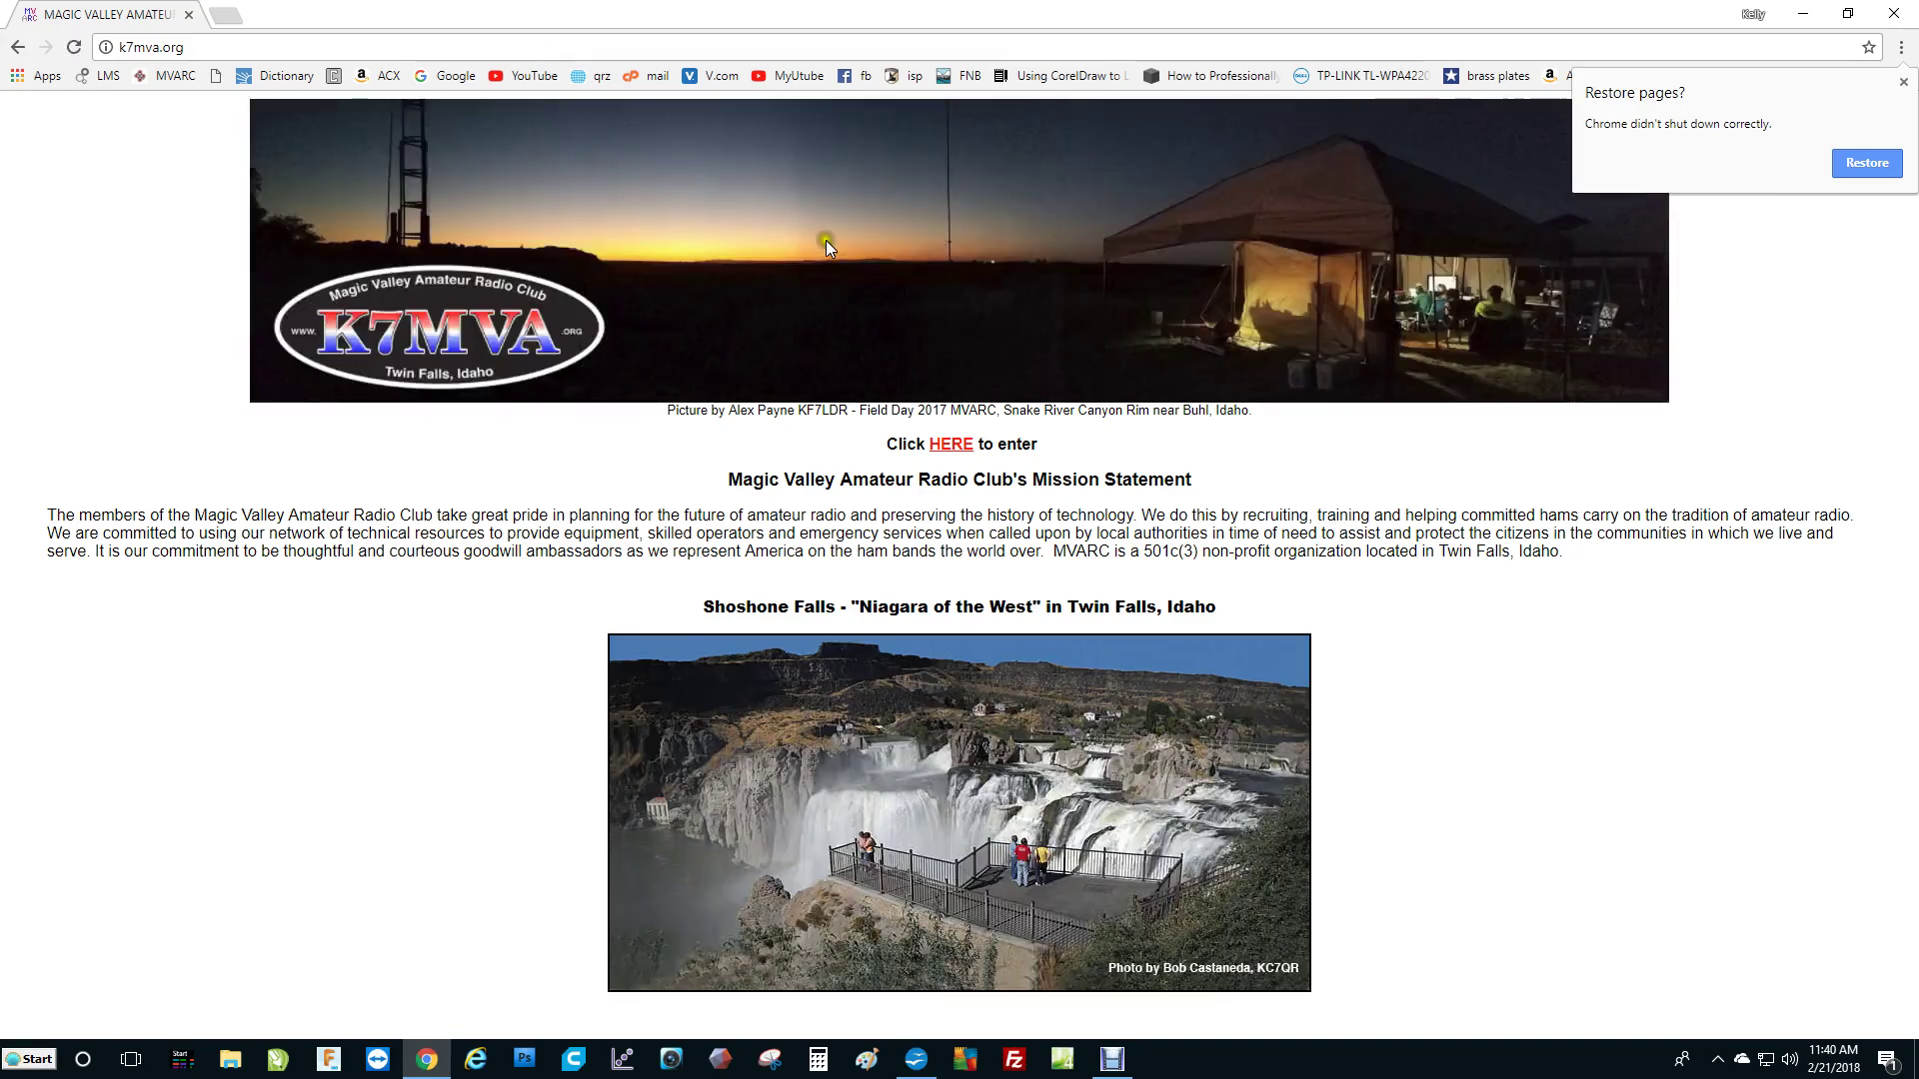
Step: Dismiss the restore prompt and go to the club's Links page with the GRIDSQUARES for OpenOffice link
{"action": "left_click", "coordinate": [1908, 87]}
{"action": "left_click", "coordinate": [1906, 85]}
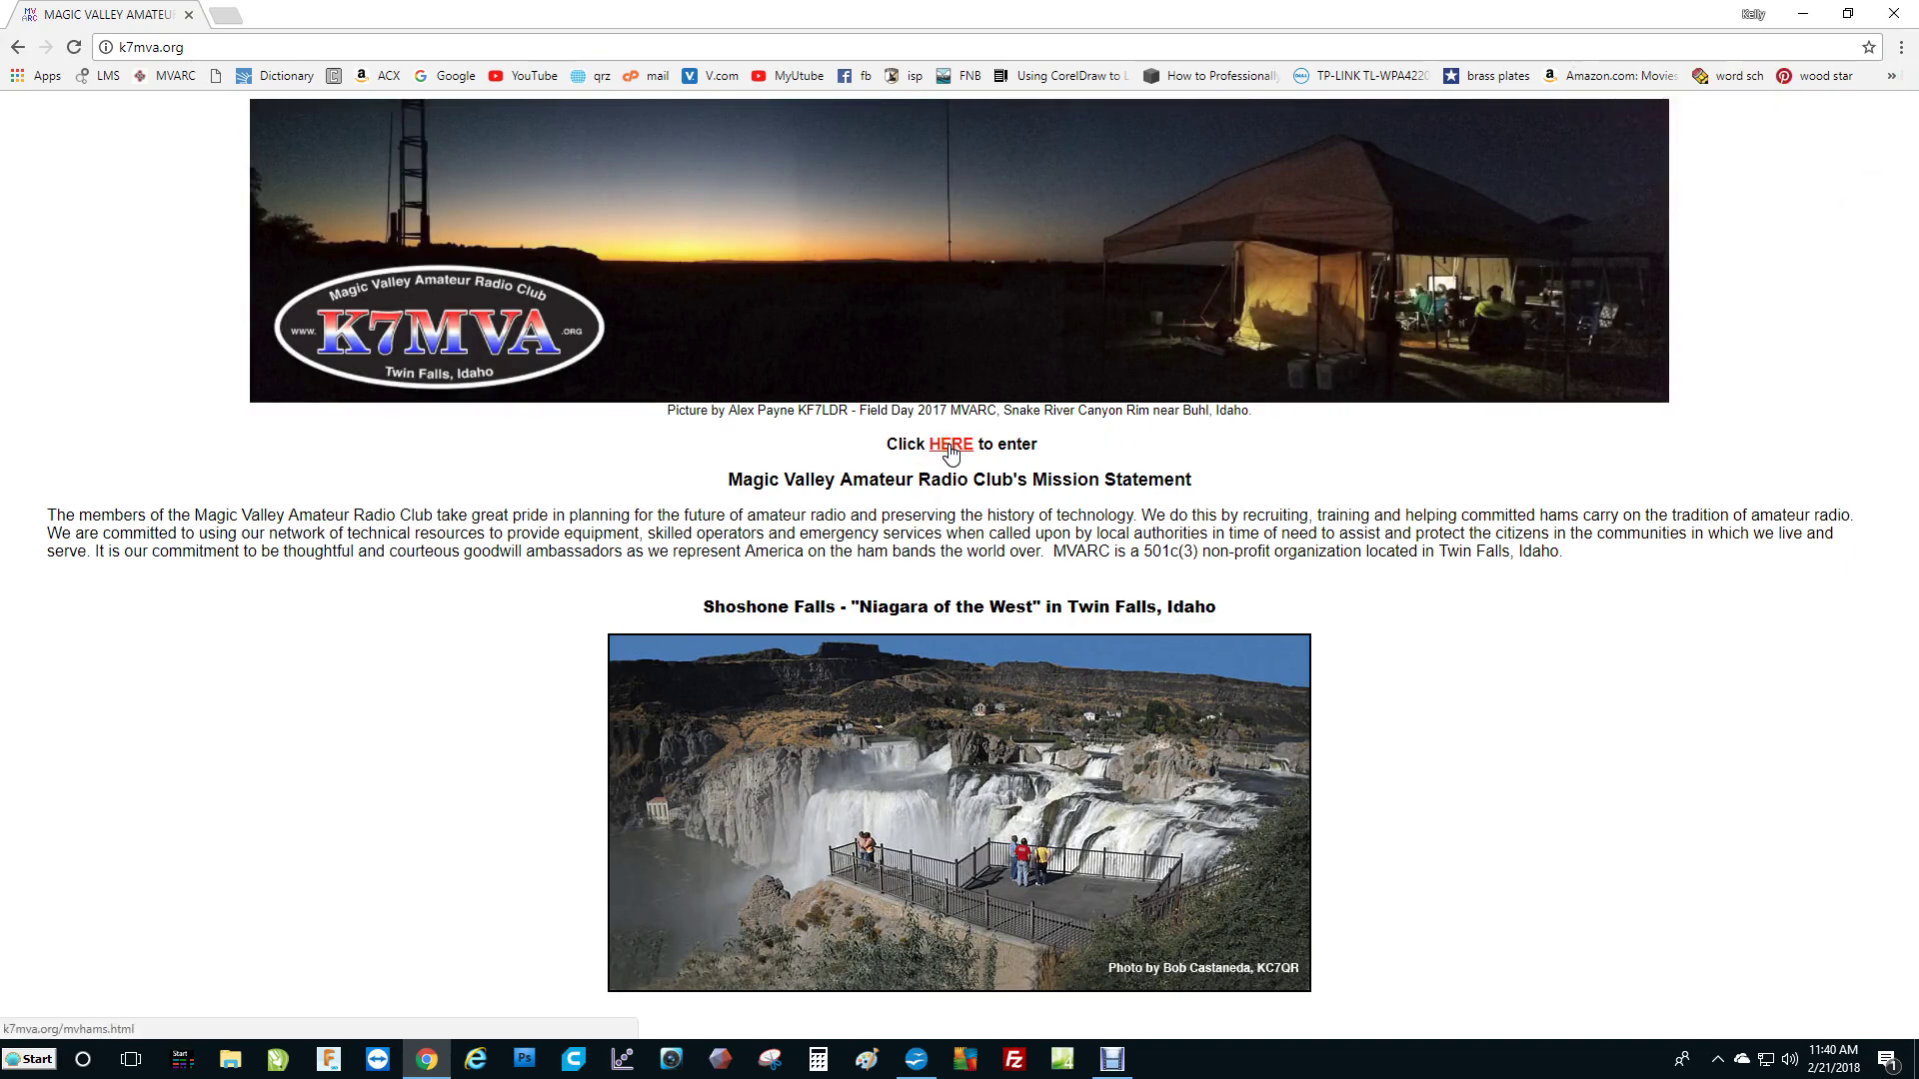
{"action": "left_click", "coordinate": [949, 446]}
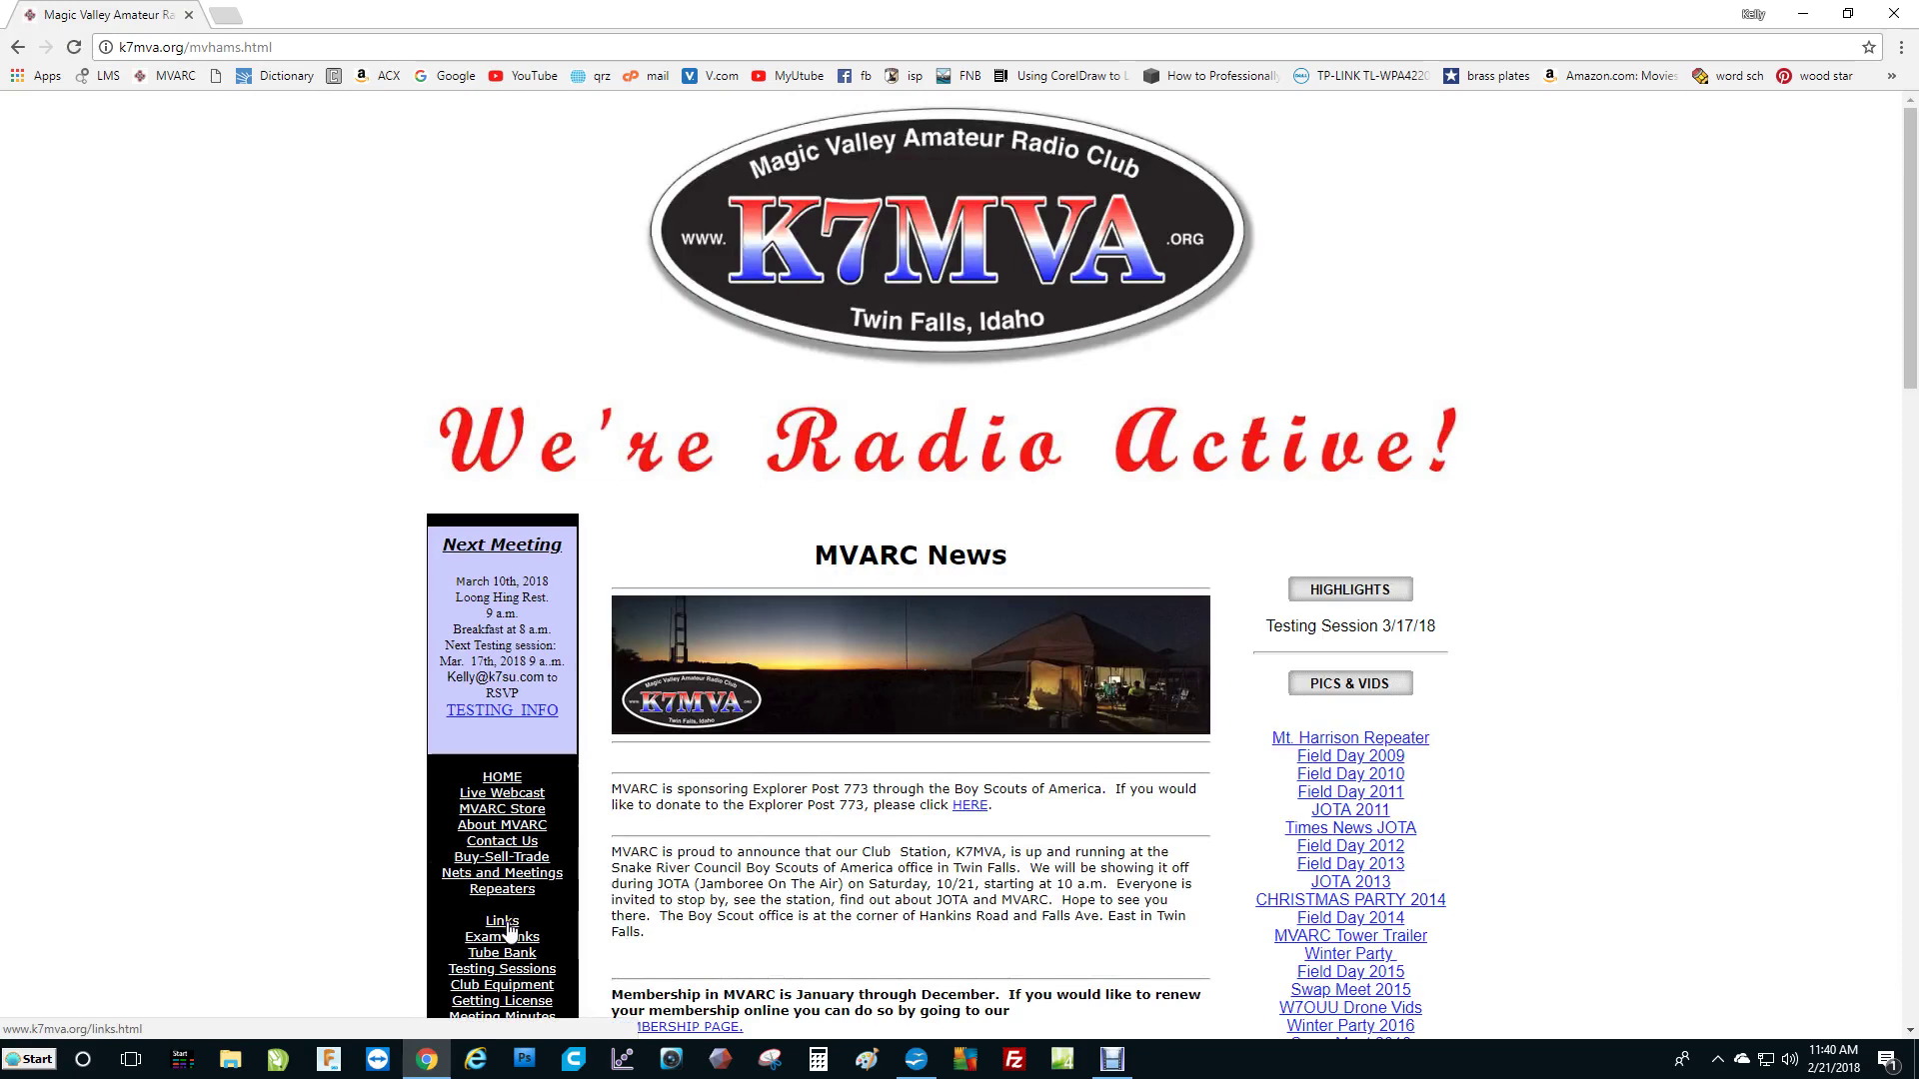
{"action": "left_click", "coordinate": [504, 923]}
{"action": "left_click", "coordinate": [778, 667]}
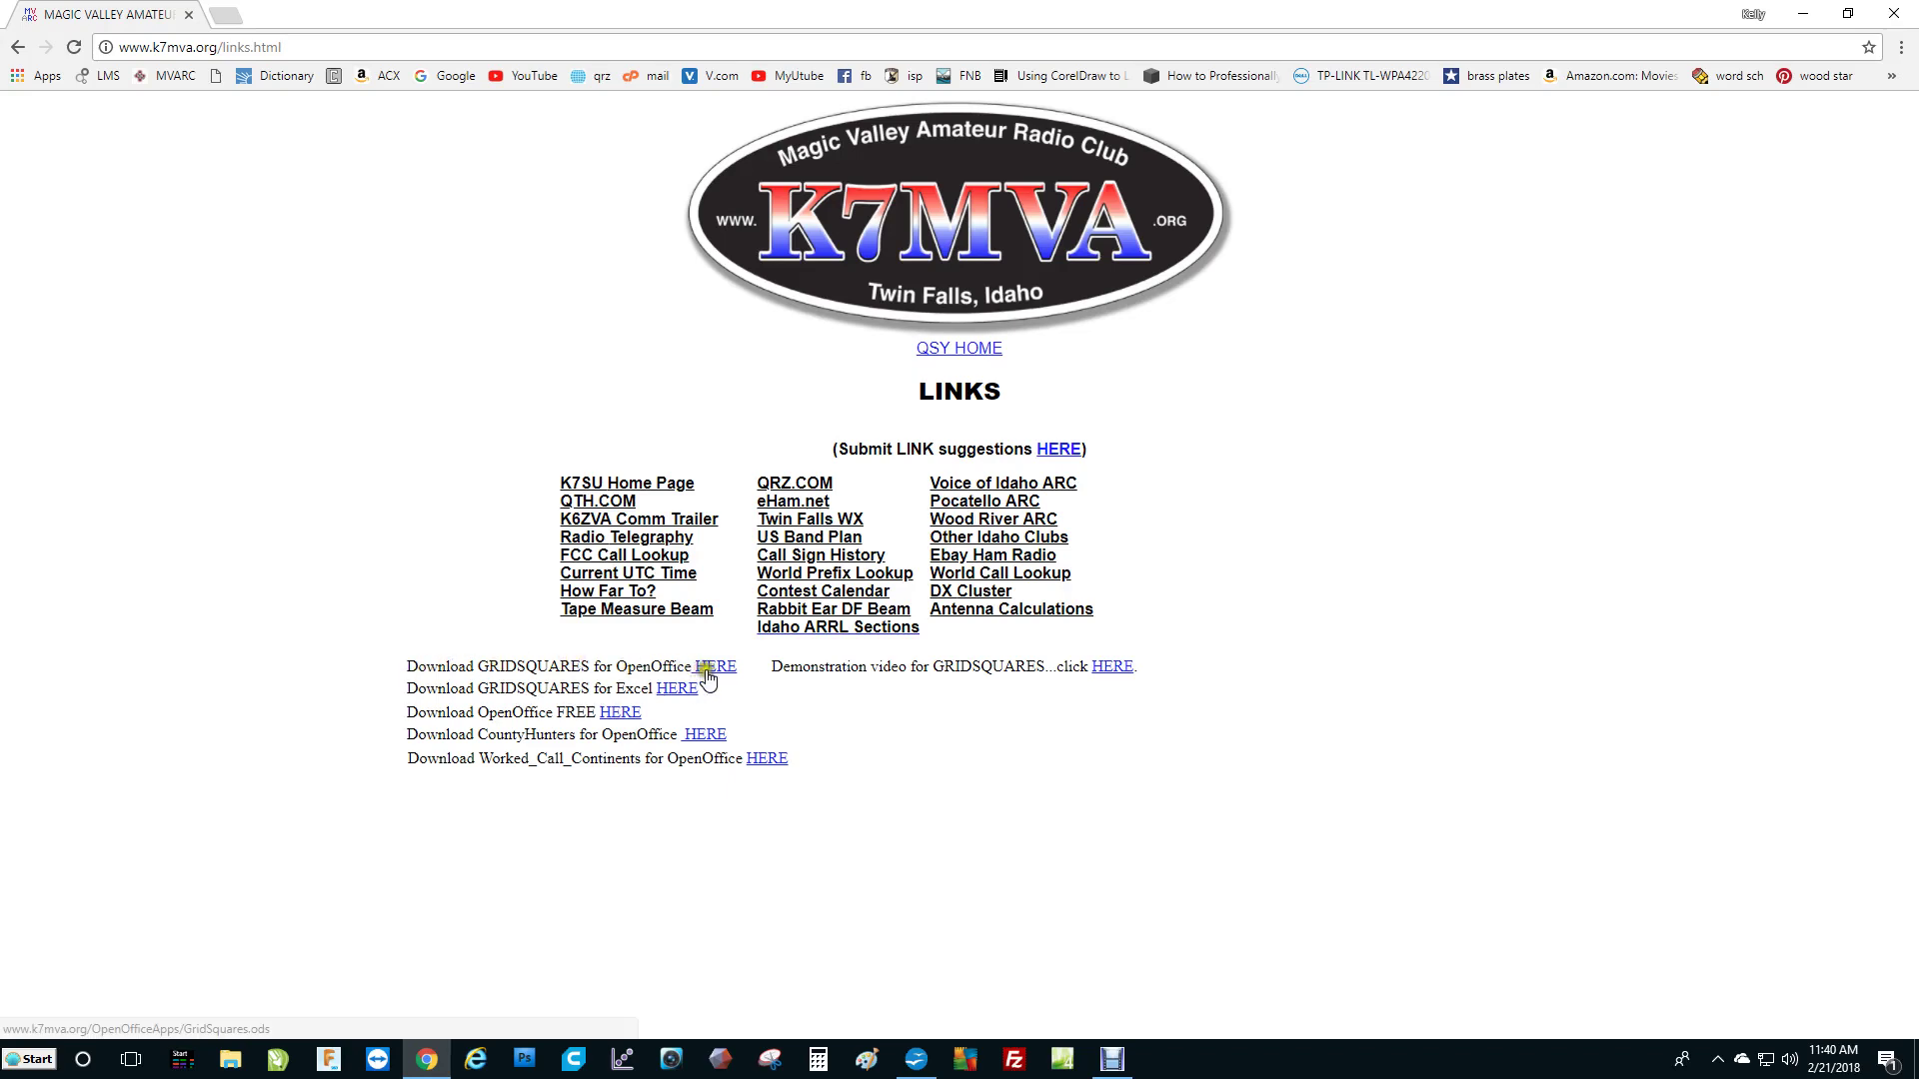
{"action": "left_click", "coordinate": [706, 675]}
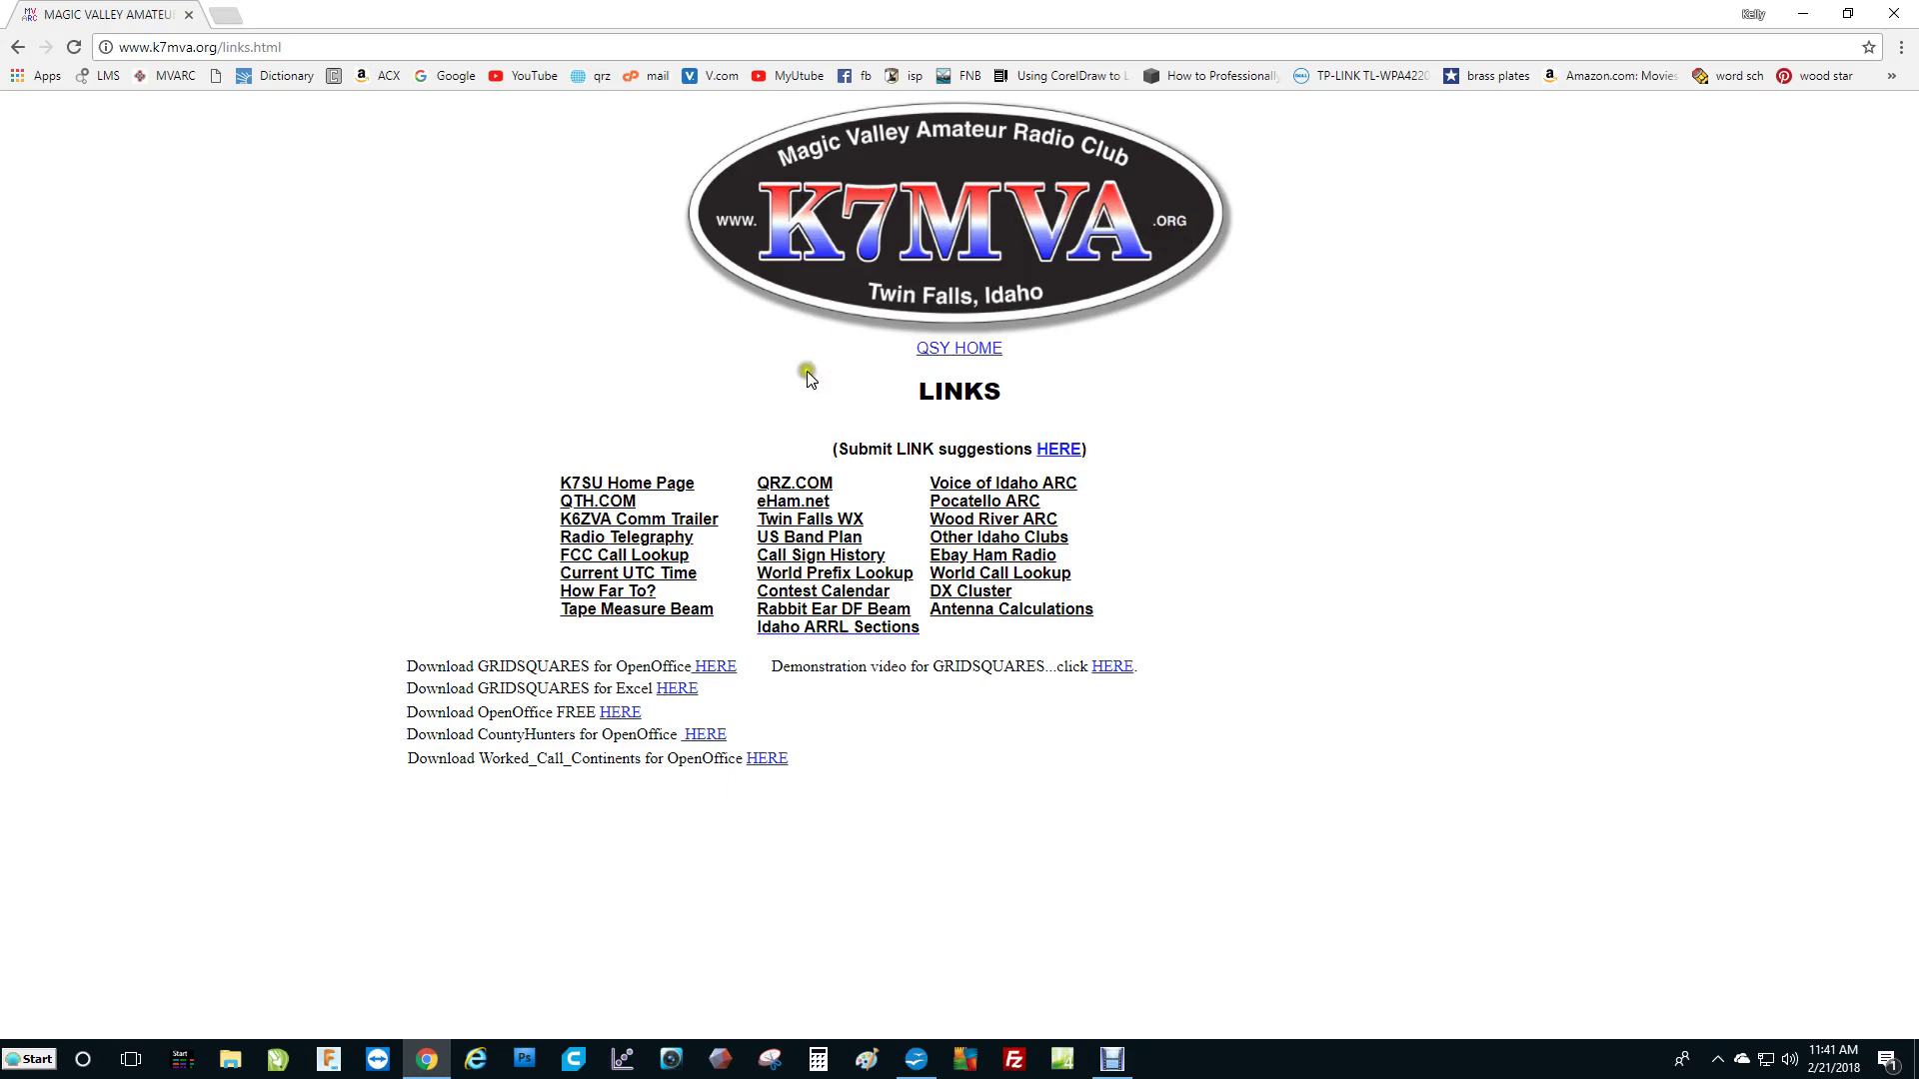
Step: Close Chrome and scroll GridSquares.ods down to the INSTRUCTIONS below the tally board
{"action": "left_click", "coordinate": [1890, 15]}
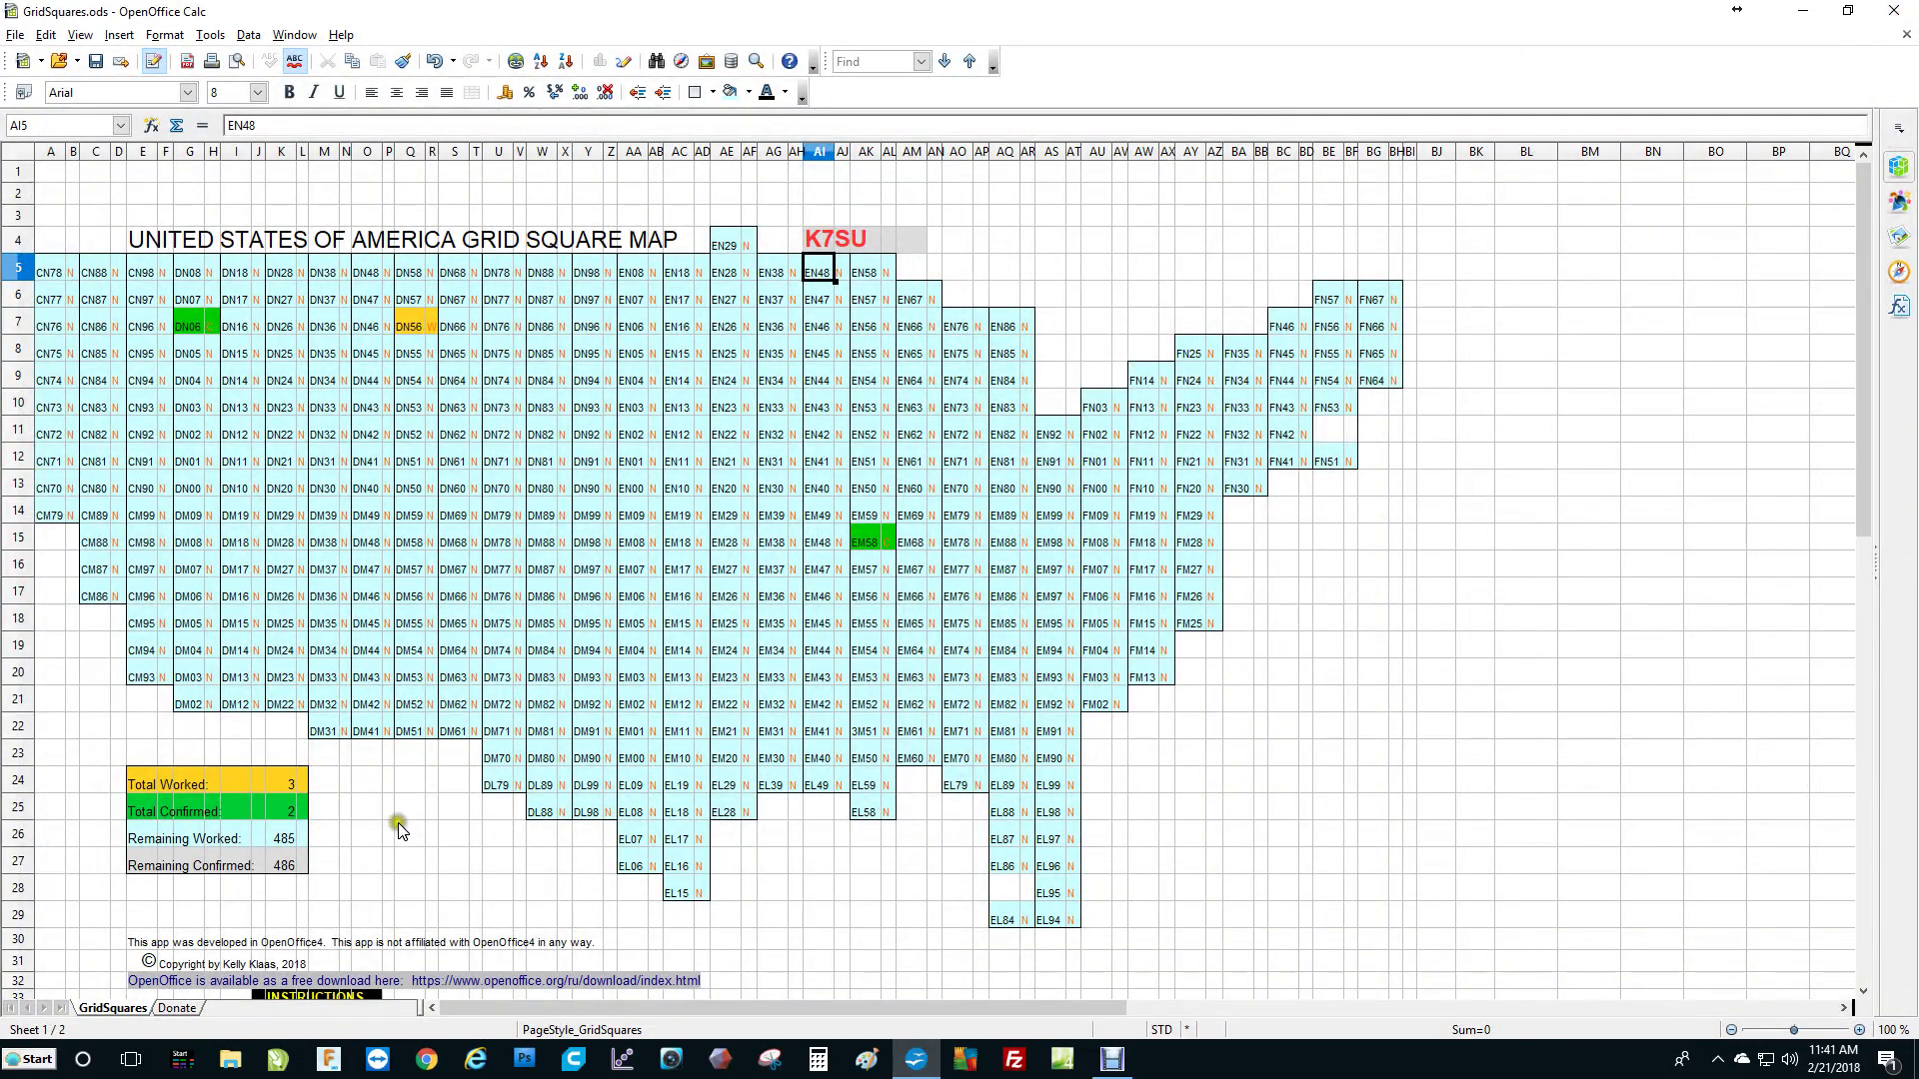
{"action": "scroll", "coordinate": [418, 763], "scroll_direction": "down", "scroll_amount": 1}
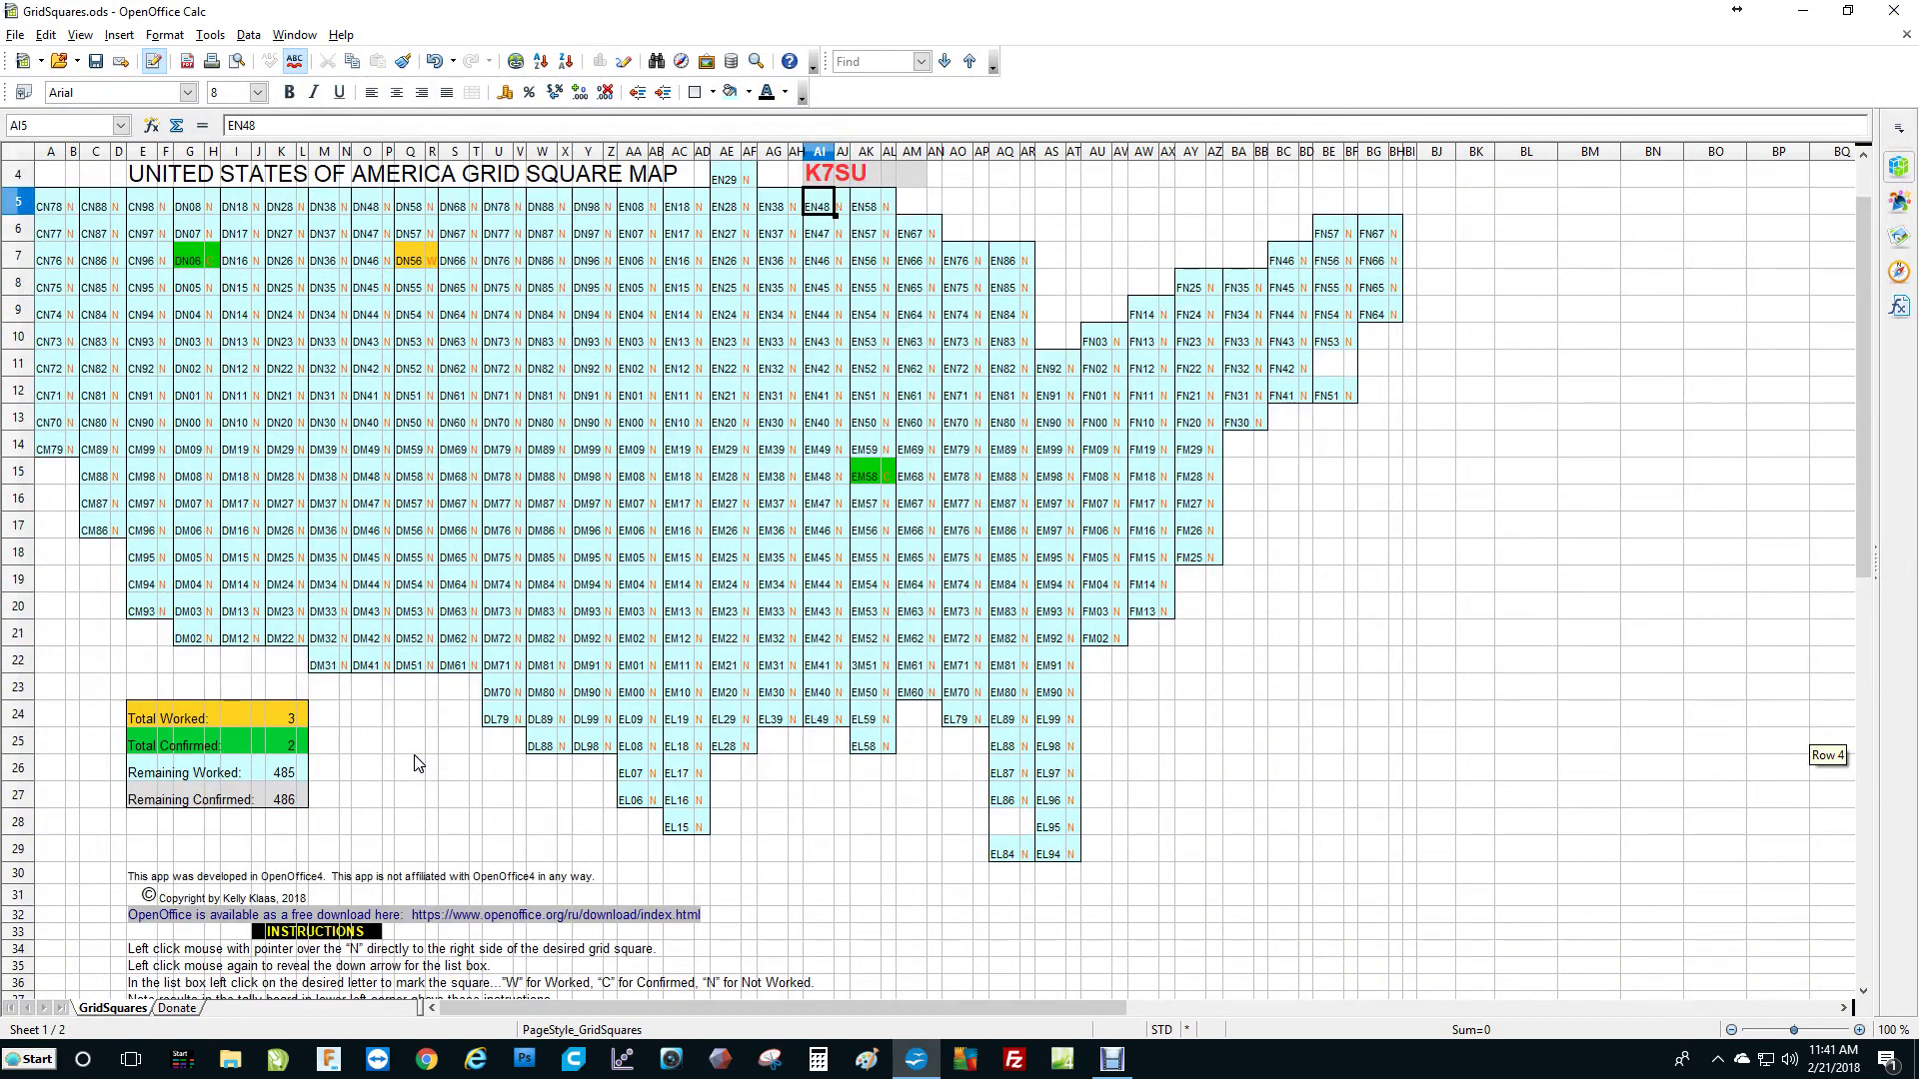
{"action": "scroll", "coordinate": [418, 763], "scroll_direction": "down", "scroll_amount": 1}
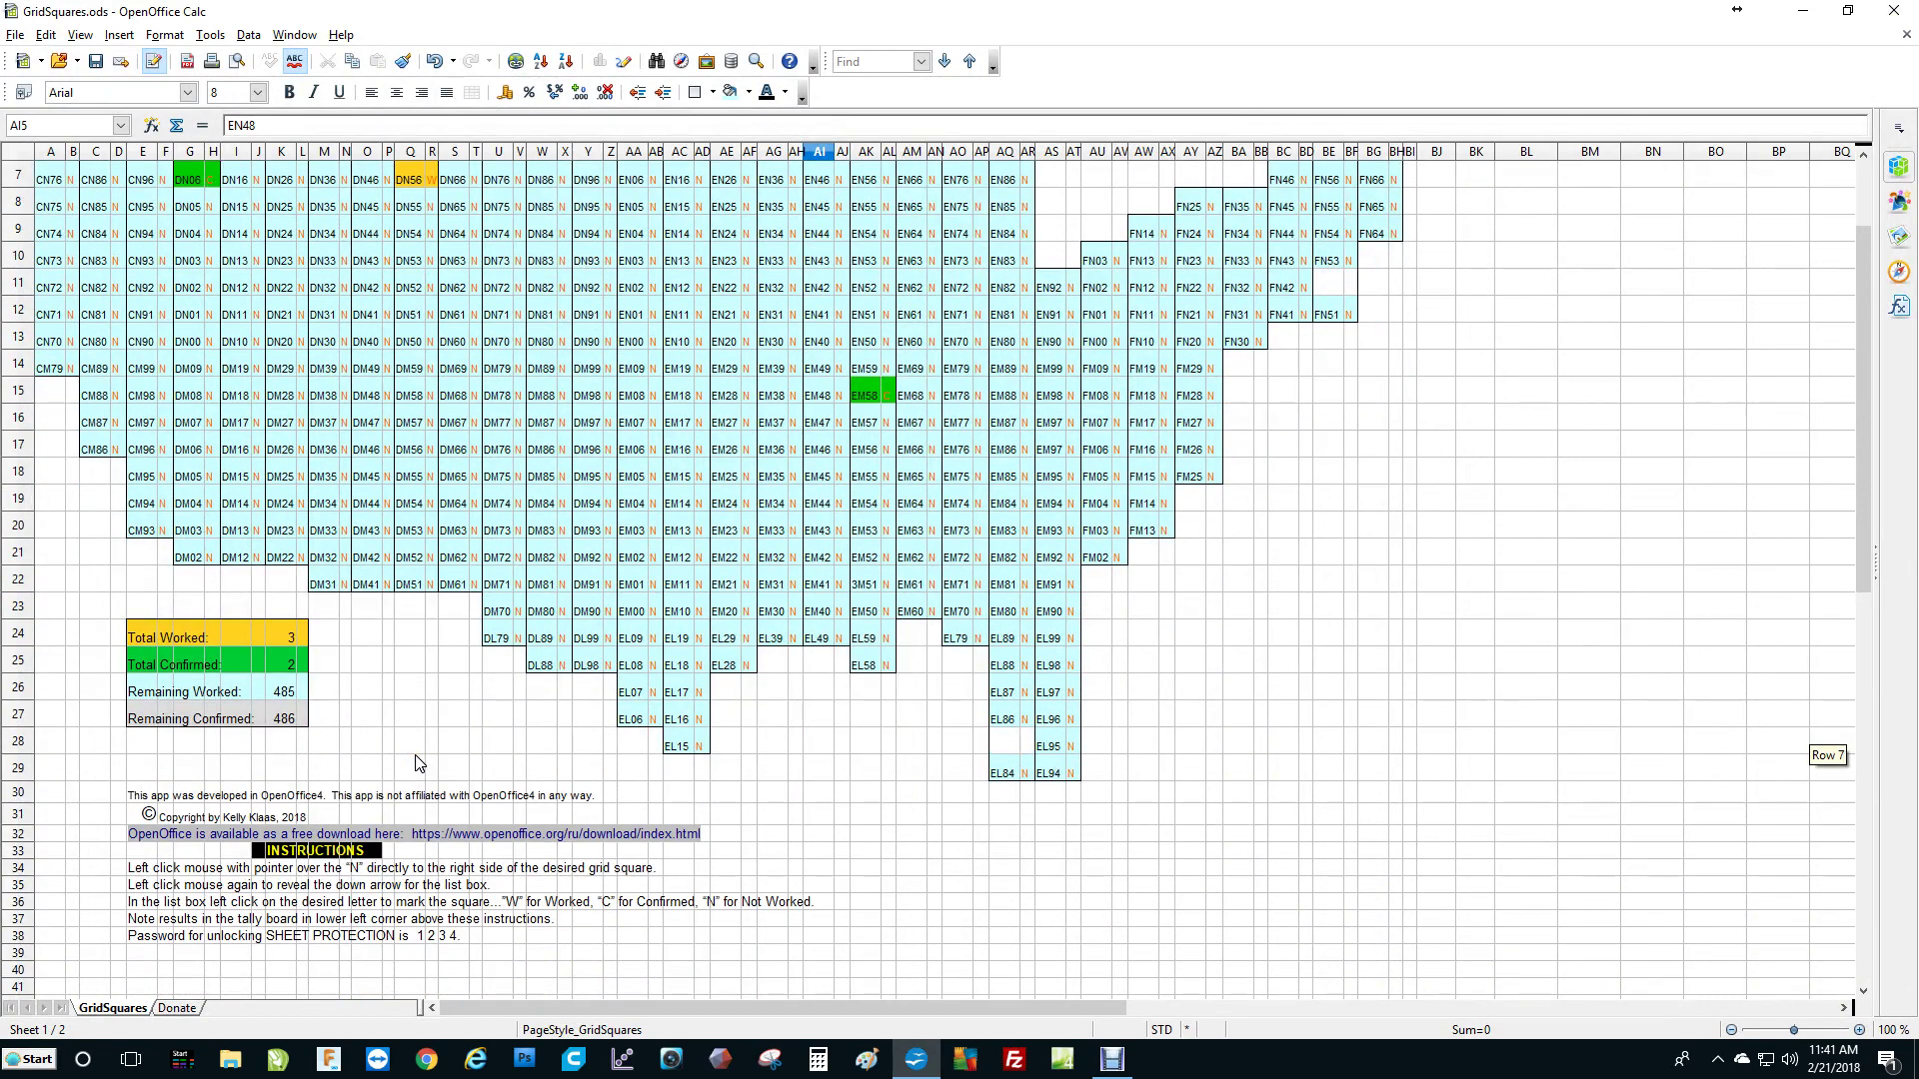
{"action": "left_click", "coordinate": [417, 761]}
{"action": "left_click", "coordinate": [414, 758]}
{"action": "left_click", "coordinate": [371, 712]}
{"action": "scroll", "coordinate": [300, 850], "scroll_direction": "down", "scroll_amount": 2}
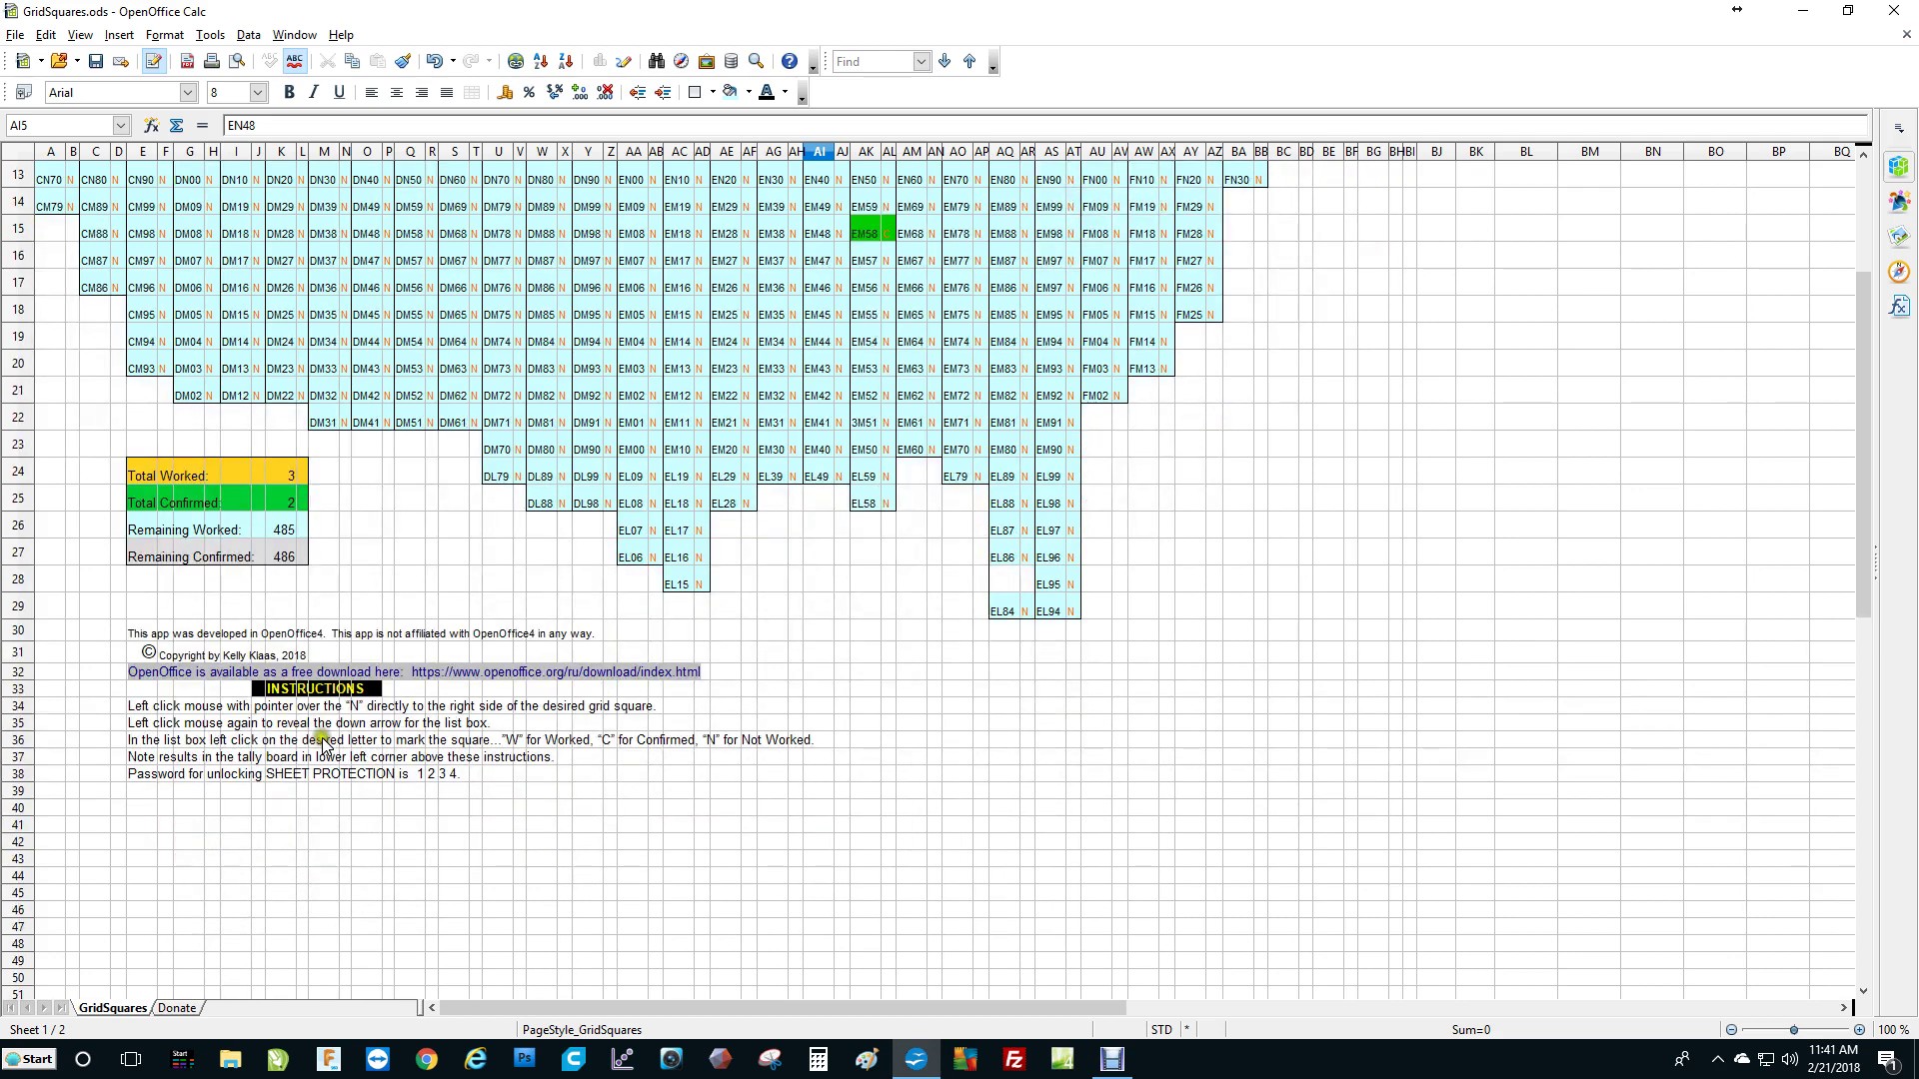
{"action": "left_click", "coordinate": [178, 1011]}
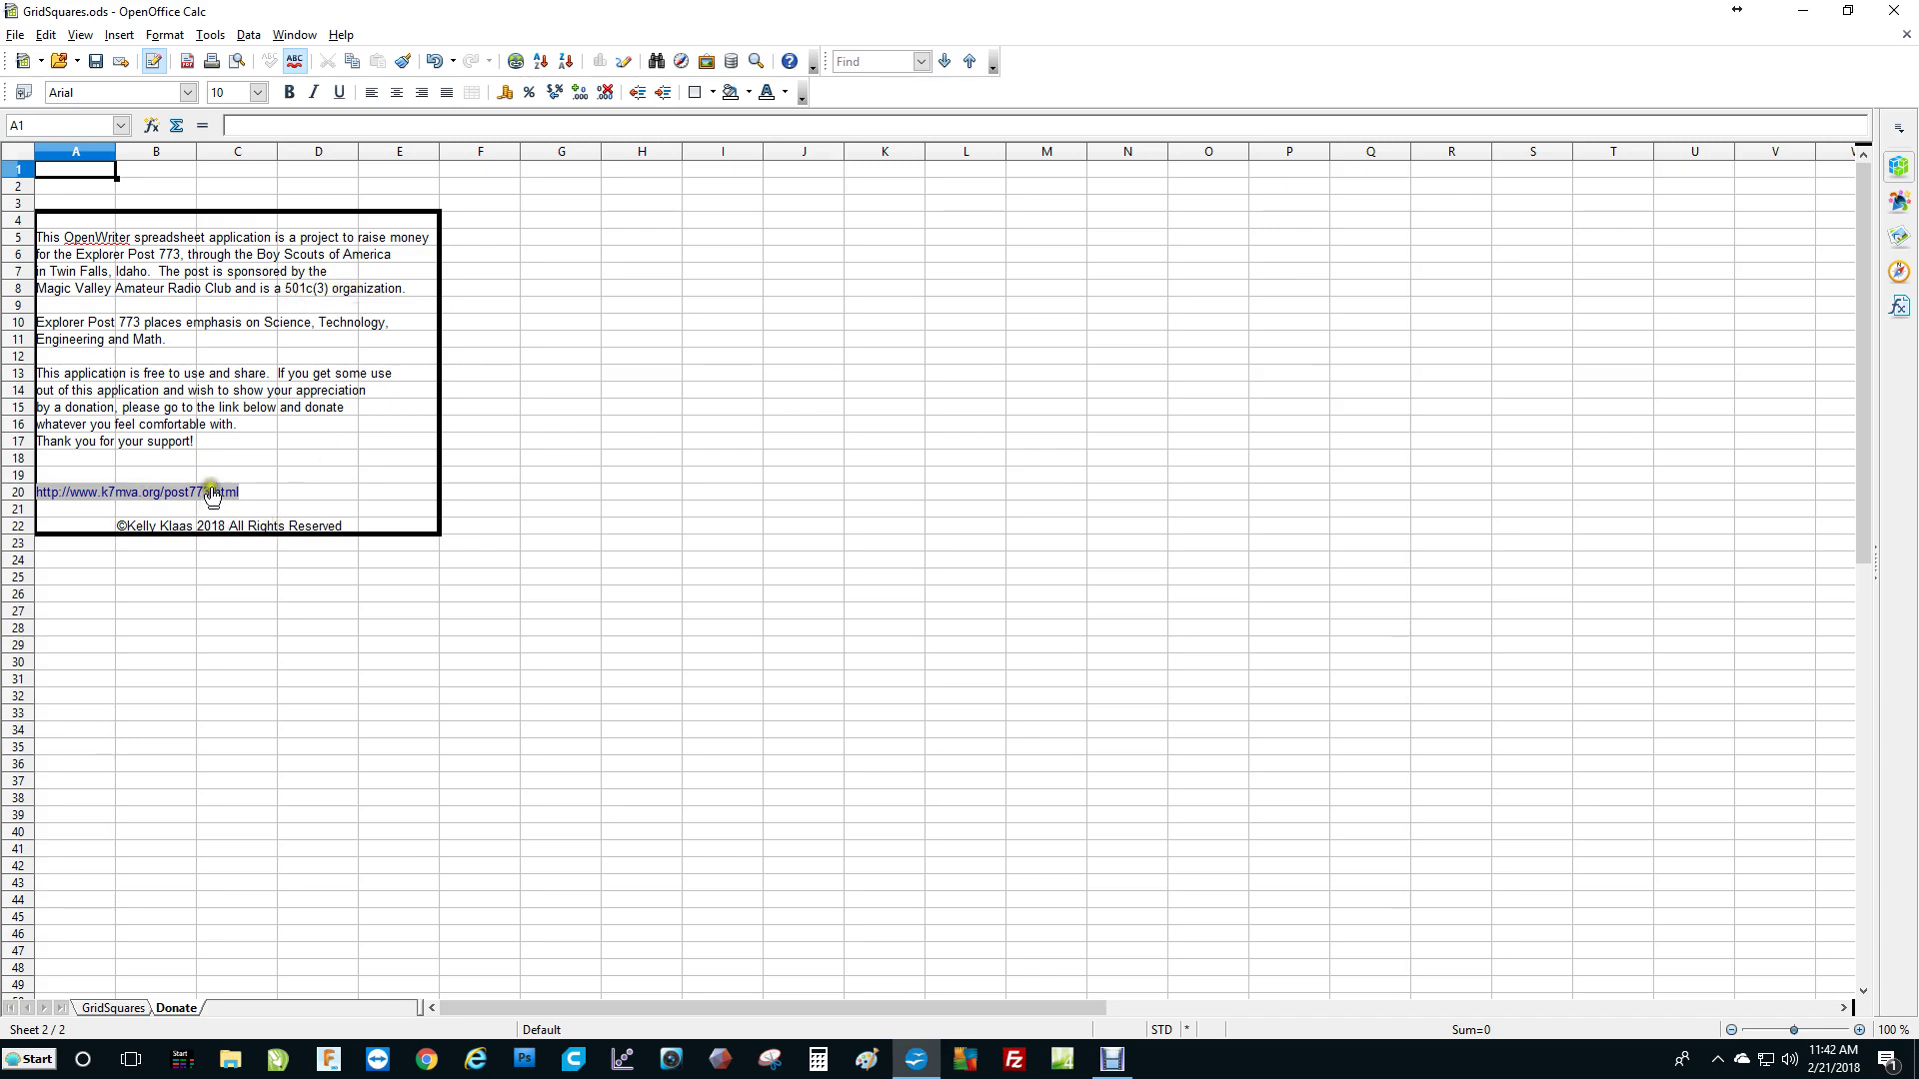
{"action": "left_click", "coordinate": [120, 1009]}
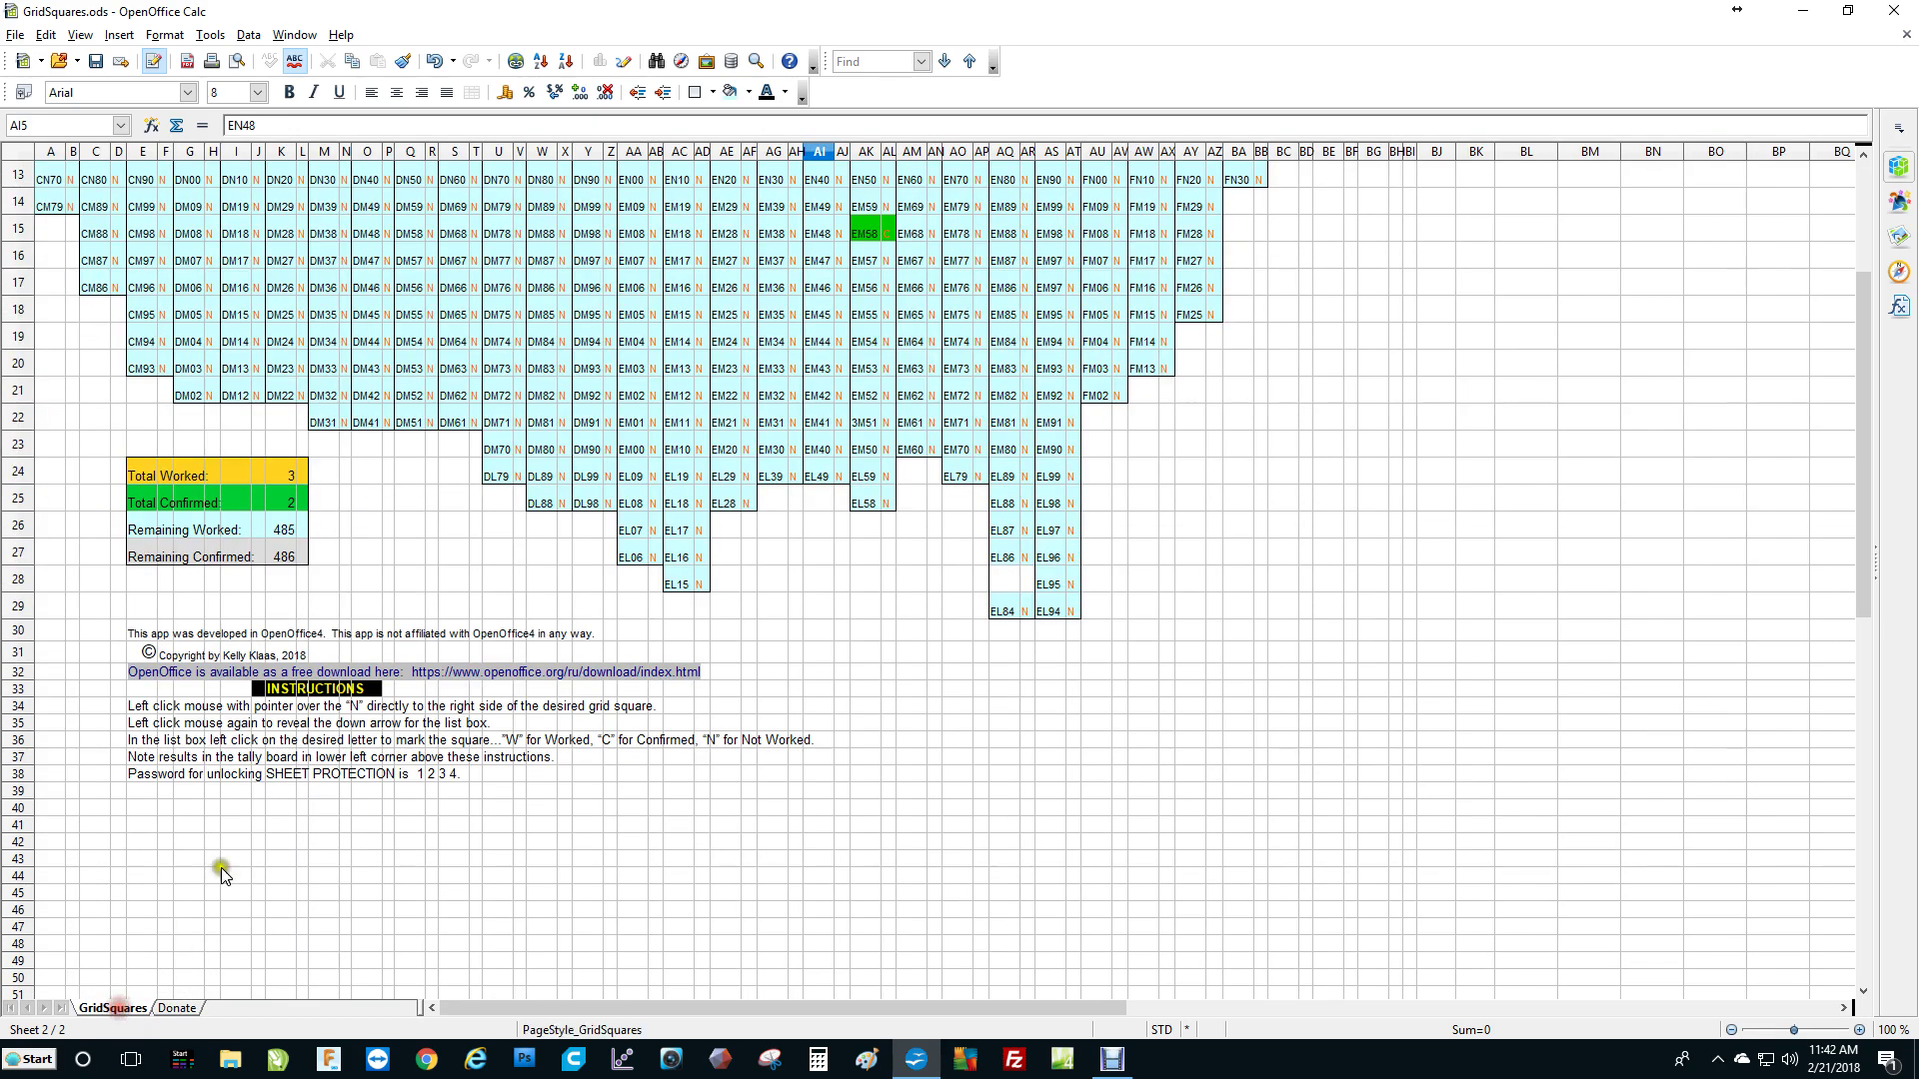
{"action": "scroll", "coordinate": [706, 664], "scroll_direction": "up", "scroll_amount": 5}
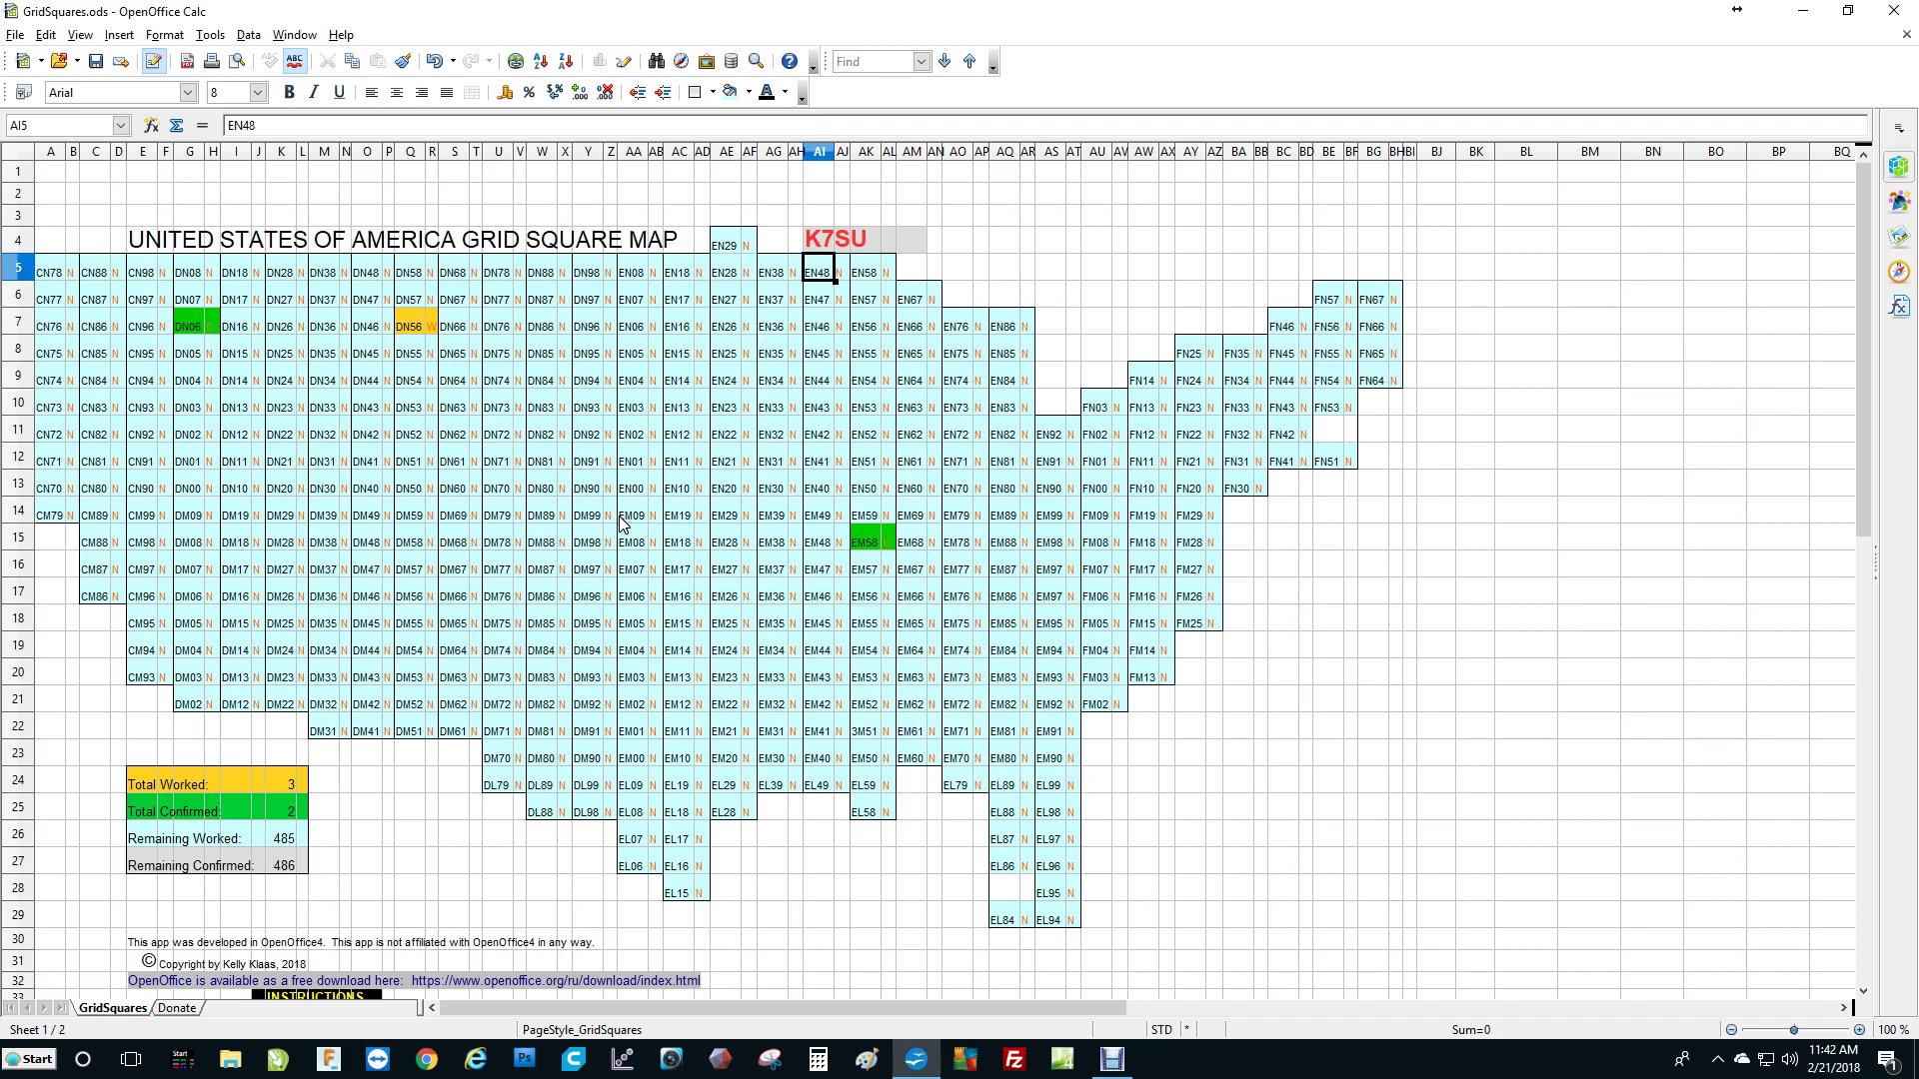
{"action": "scroll", "coordinate": [623, 550], "scroll_direction": "down", "scroll_amount": 3}
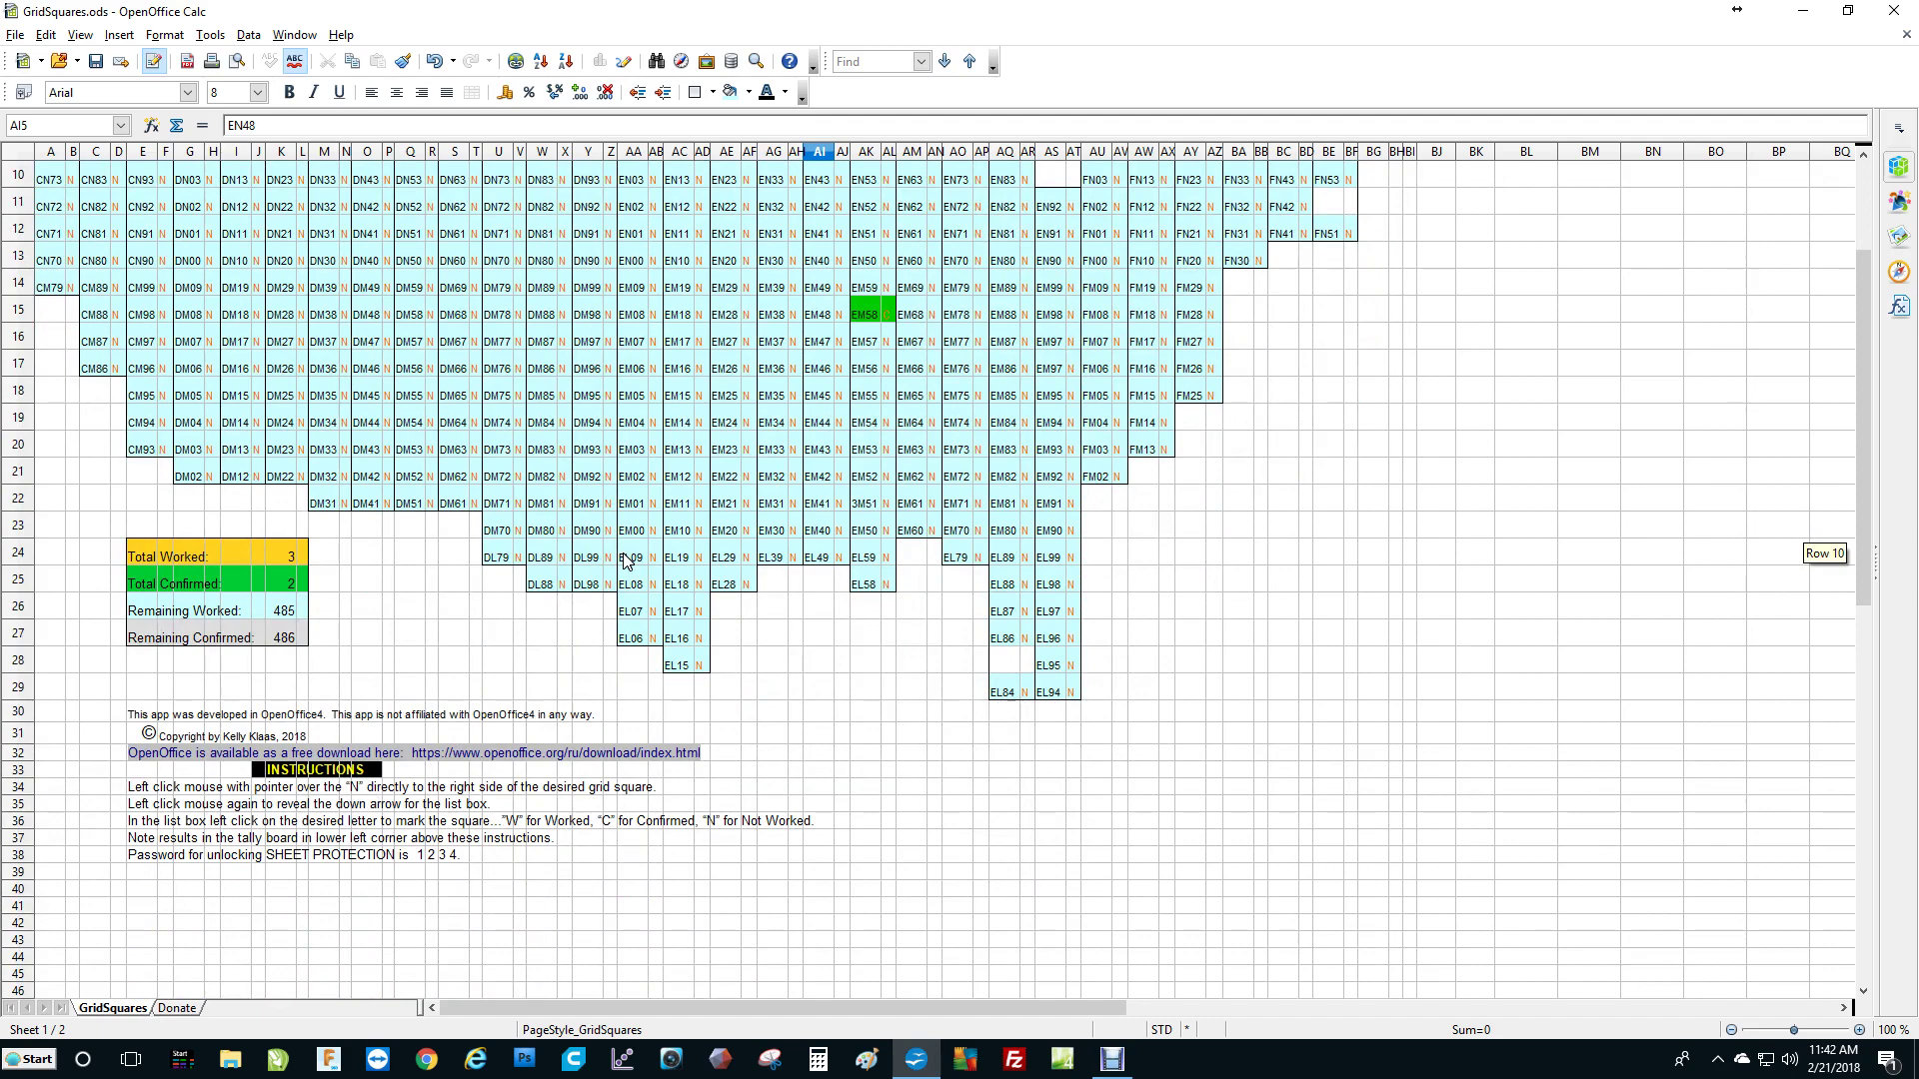
{"action": "scroll", "coordinate": [624, 559], "scroll_direction": "up", "scroll_amount": 3}
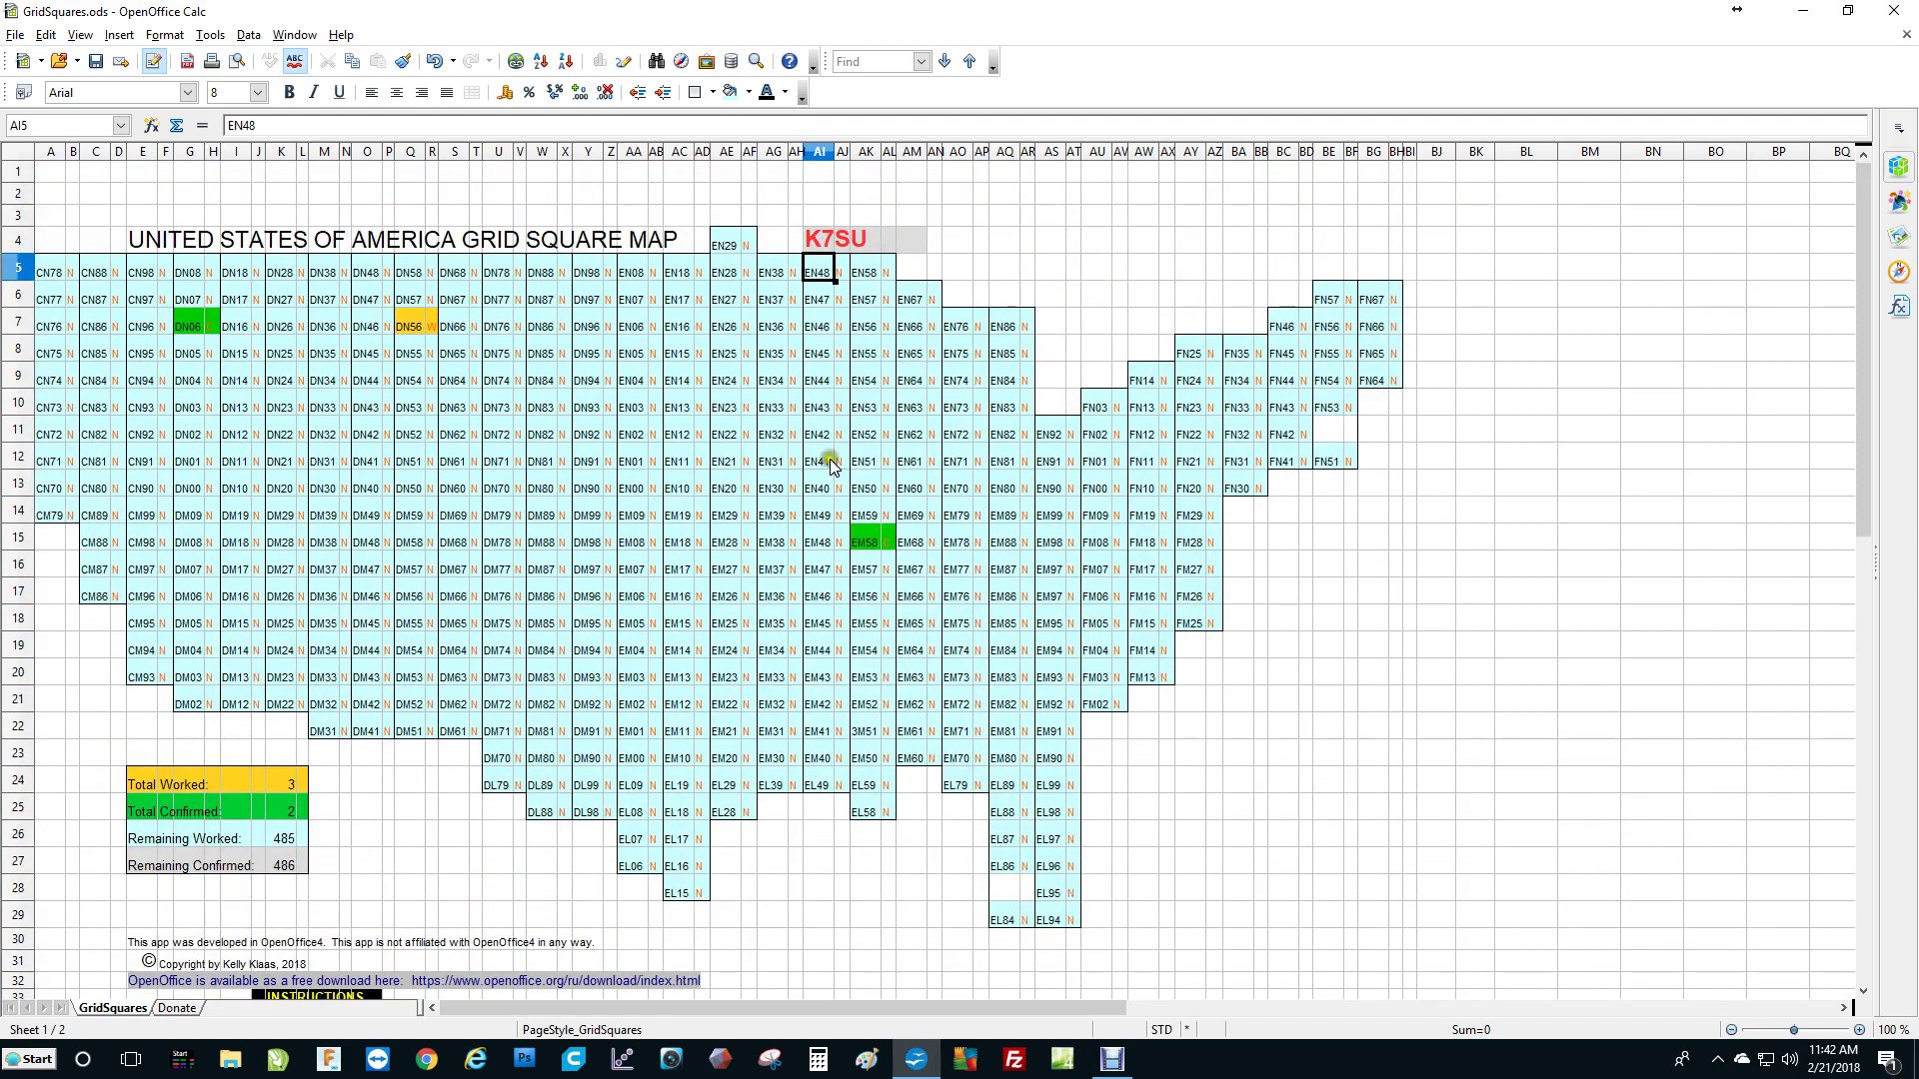